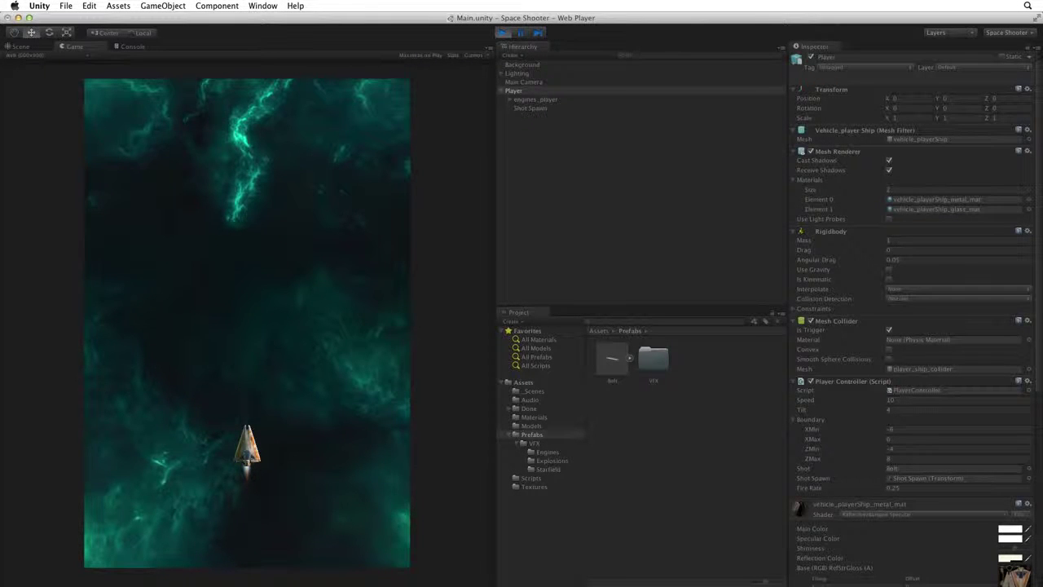
Fly the ship to every edge and corner with the arrow keys while firing bolts with Ctrl
key("ctrl")
key("ctrl")
key("Left")
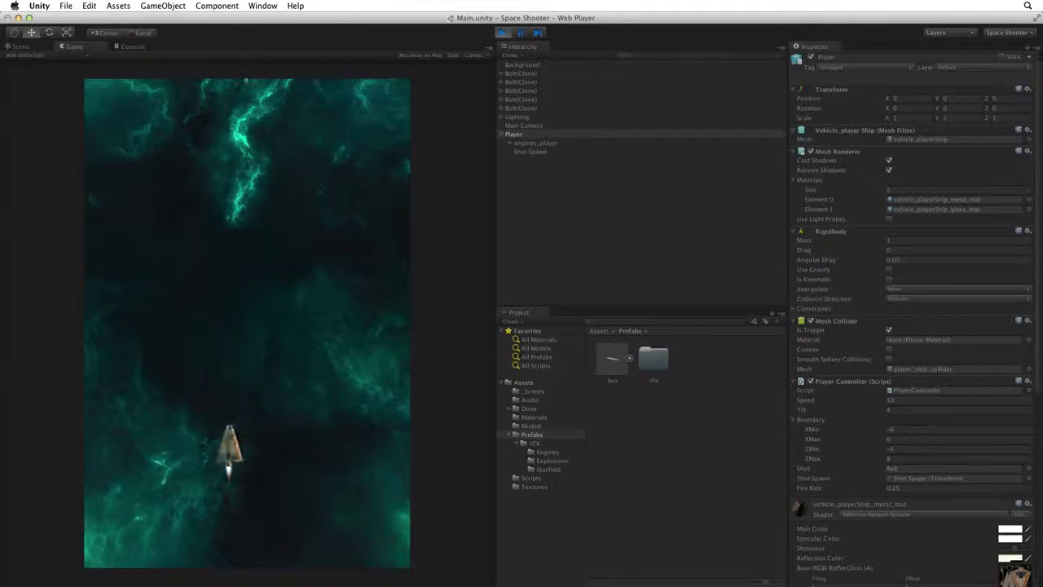
key("Up")
key("Right")
key("ctrl")
key("Right")
key("Down")
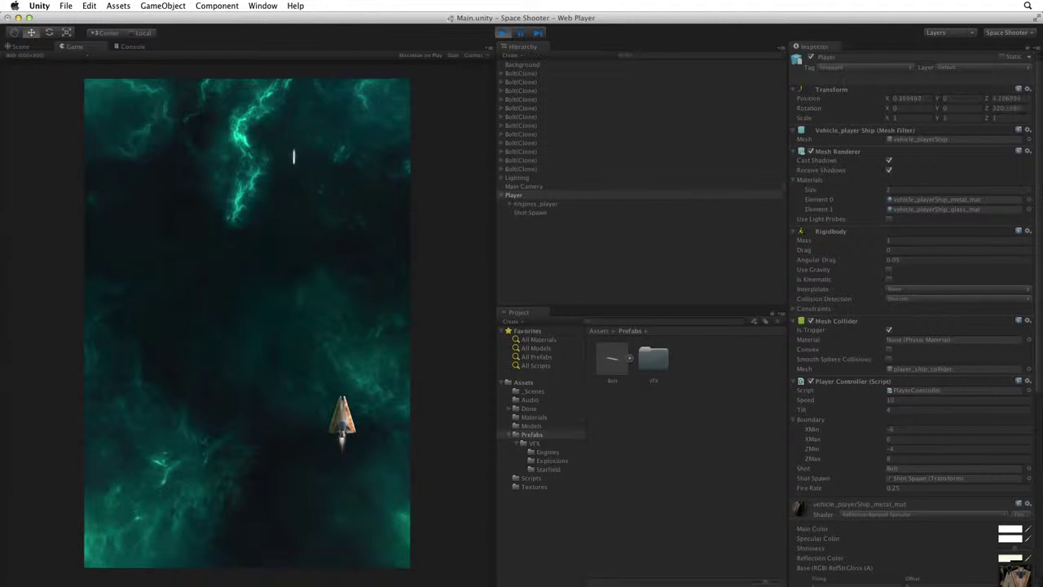
key("Up")
key("ctrl")
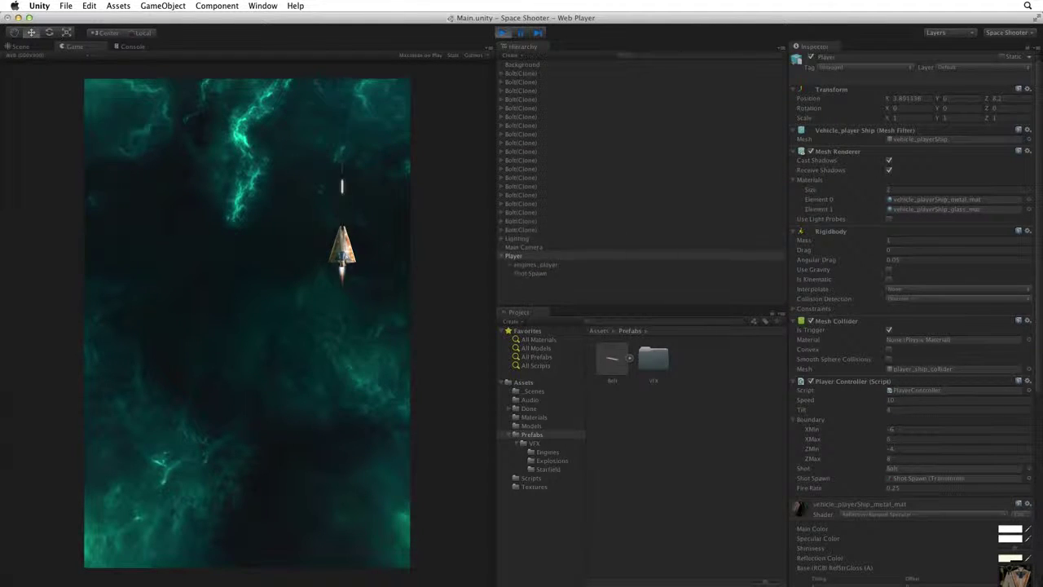
key("Left")
key("Right")
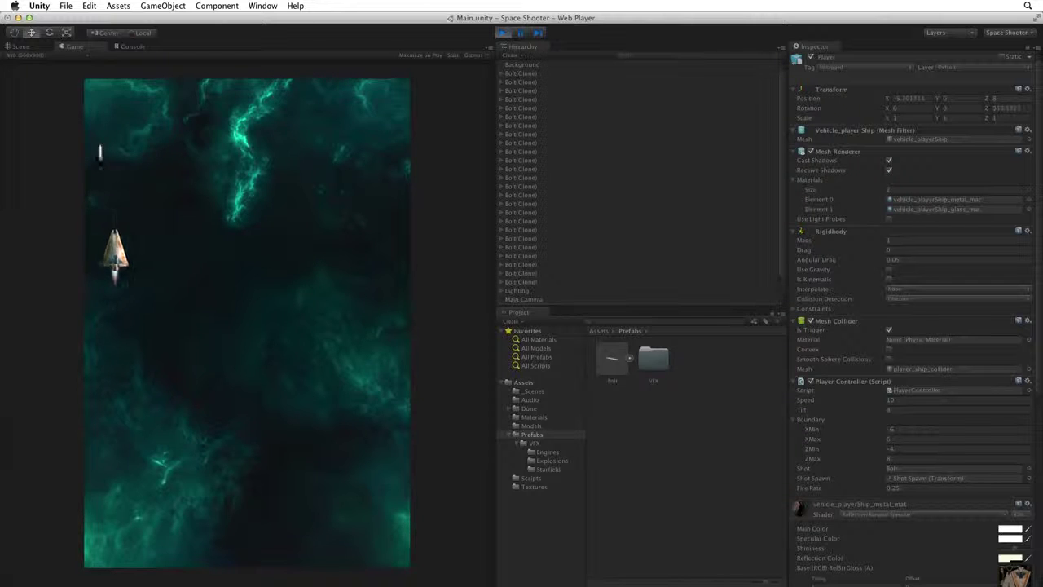
key("ctrl")
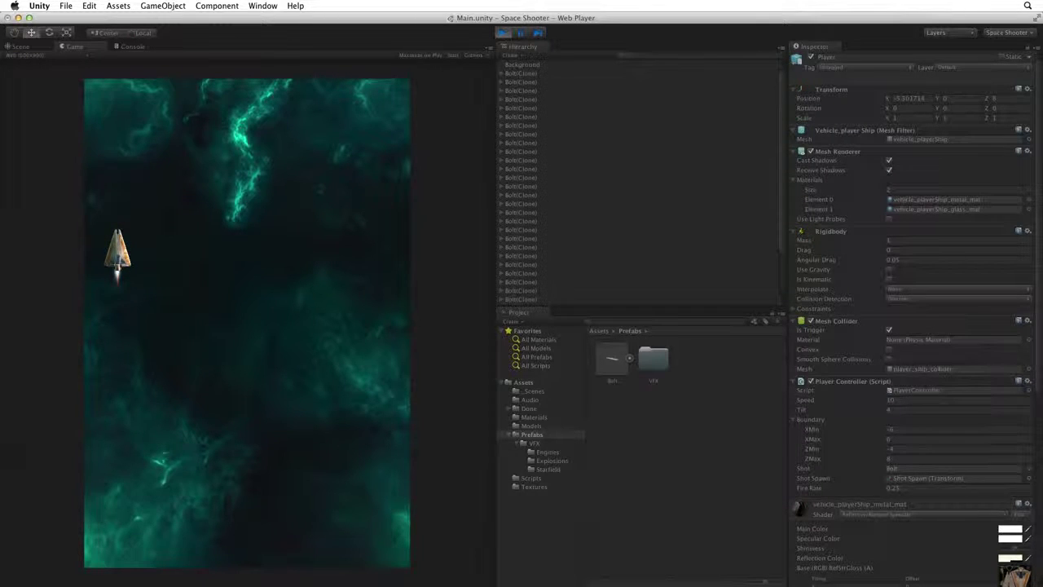
key("ctrl")
key("Right")
key("ctrl")
key("Right")
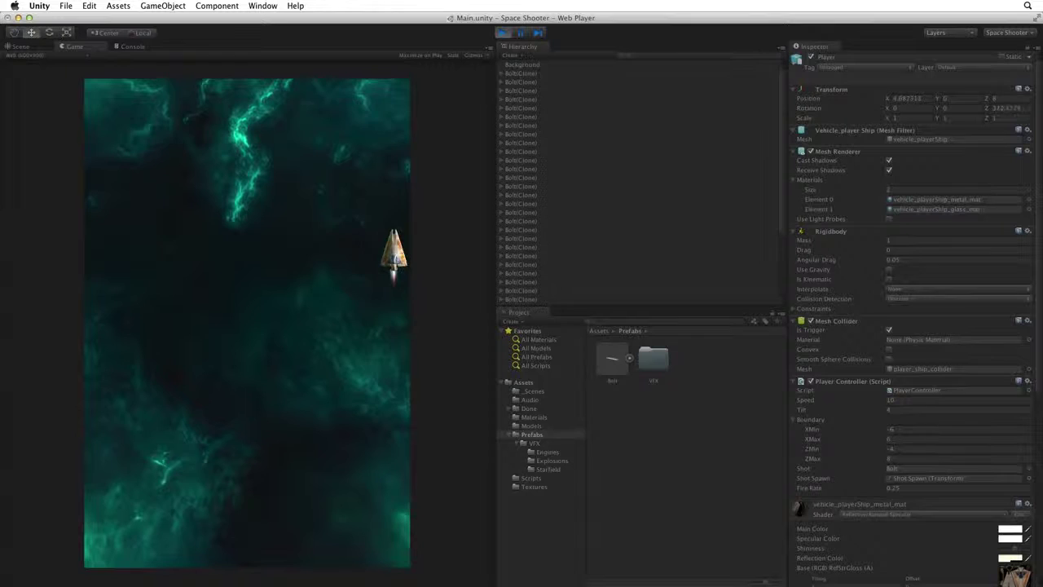
key("Down")
key("ctrl")
key("ctrl")
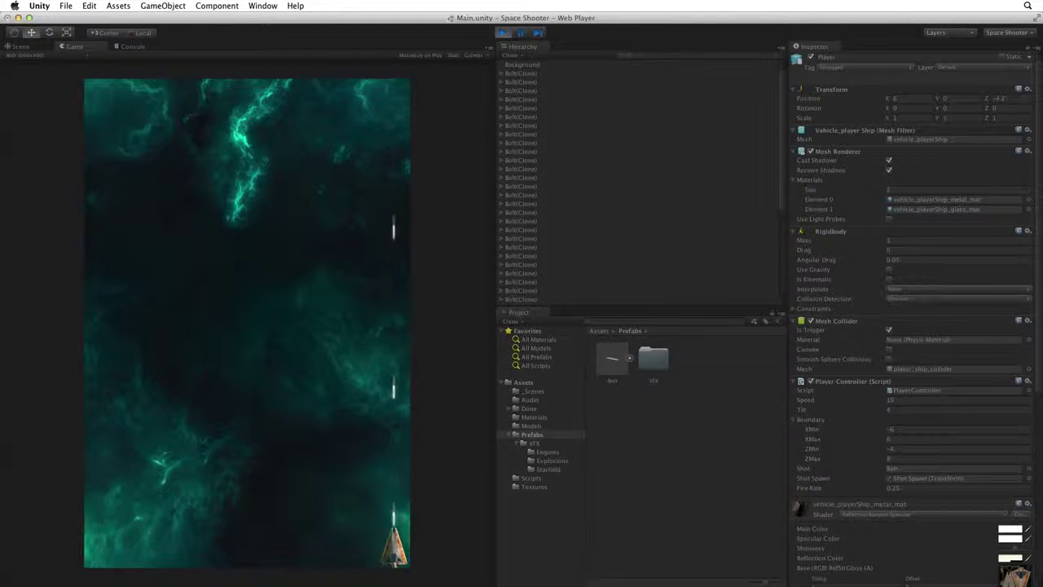
key("ctrl")
key("Left")
key("ctrl")
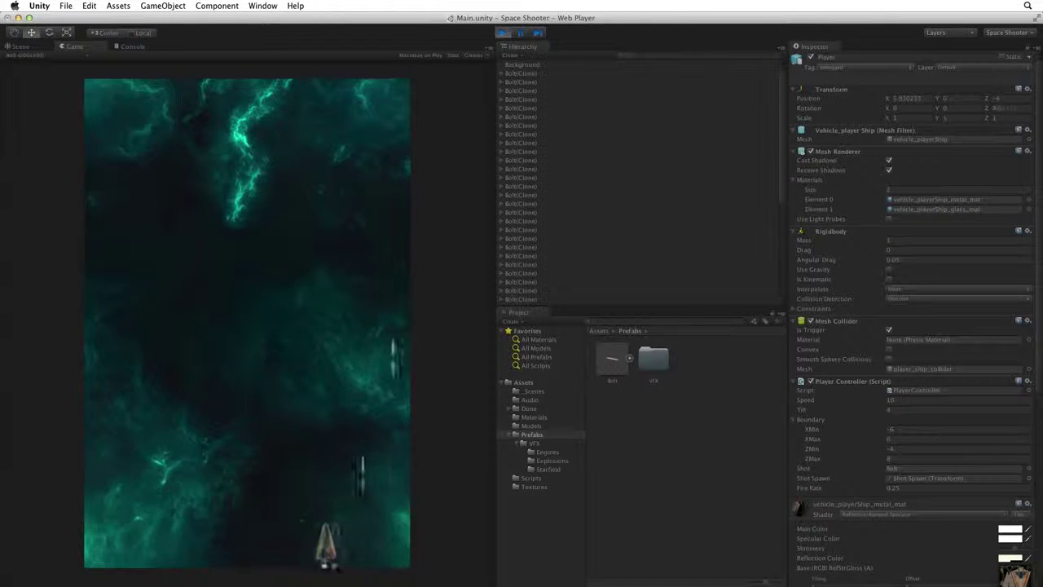
key("Up")
key("ctrl")
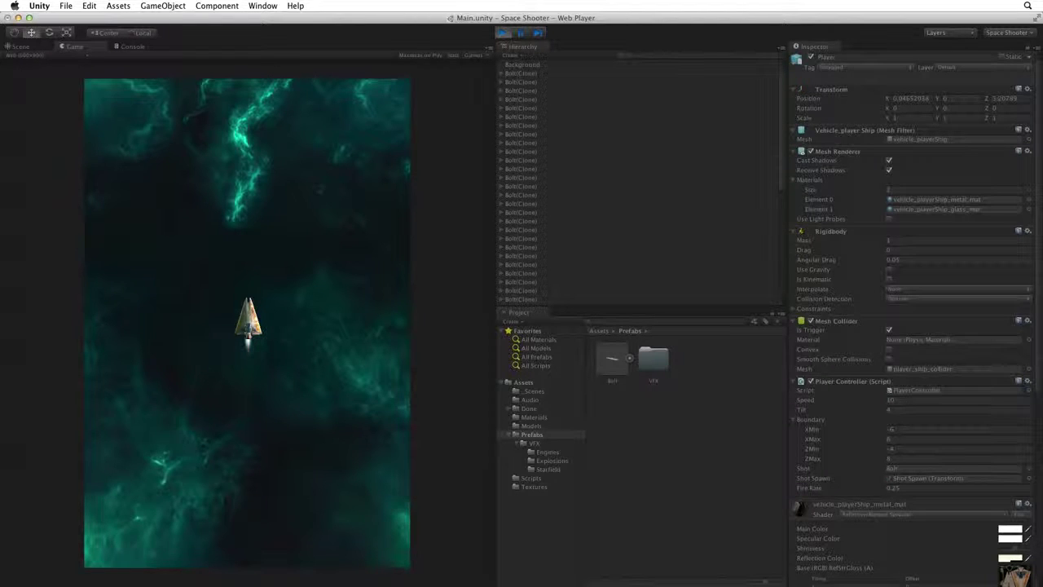
Compare the Z positions of about ten Bolt(Clone) objects, then stop Play mode
left_click(521, 186)
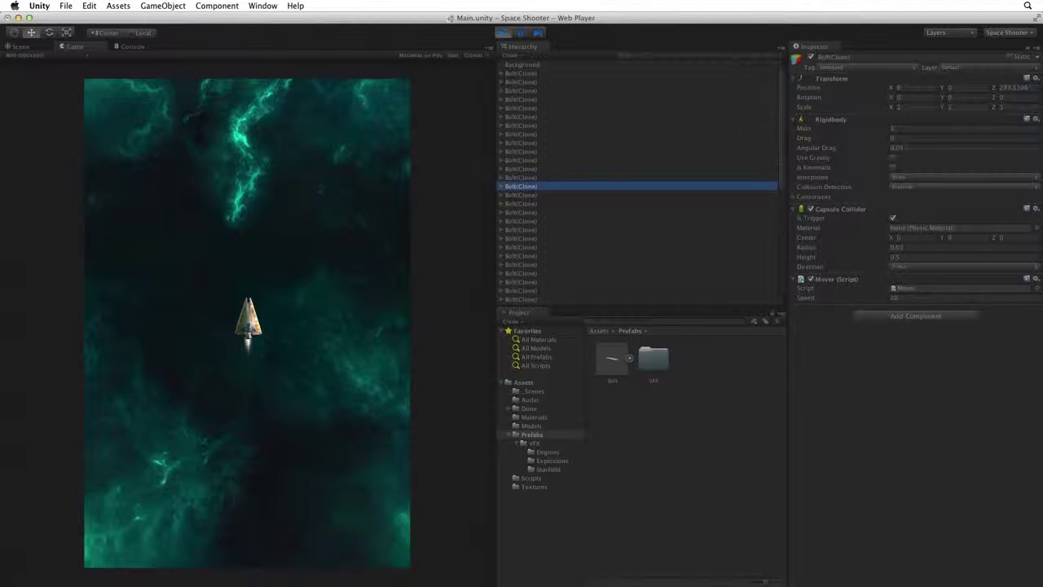
left_click(521, 229)
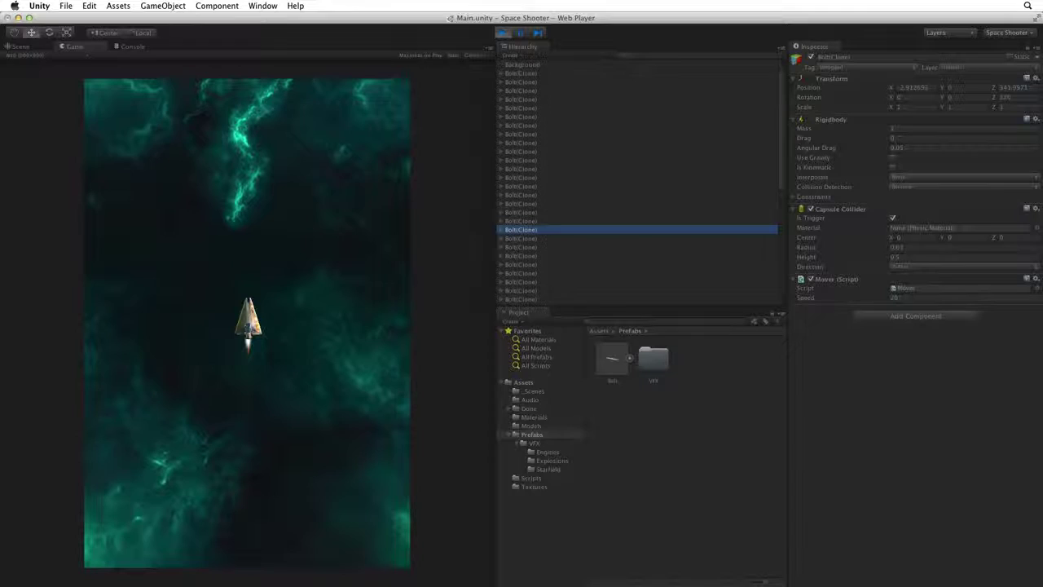
left_click(521, 272)
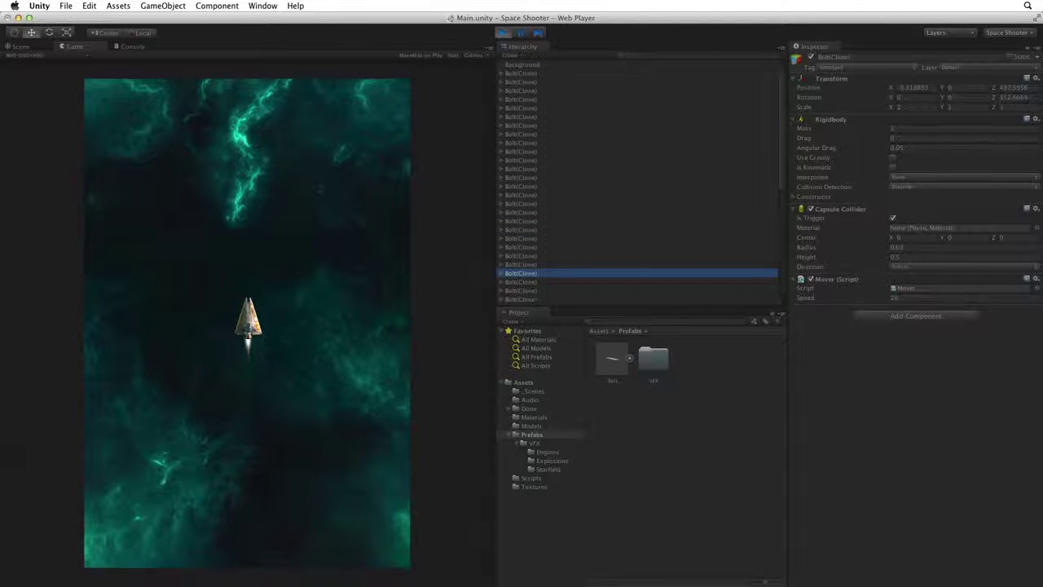
left_click(521, 194)
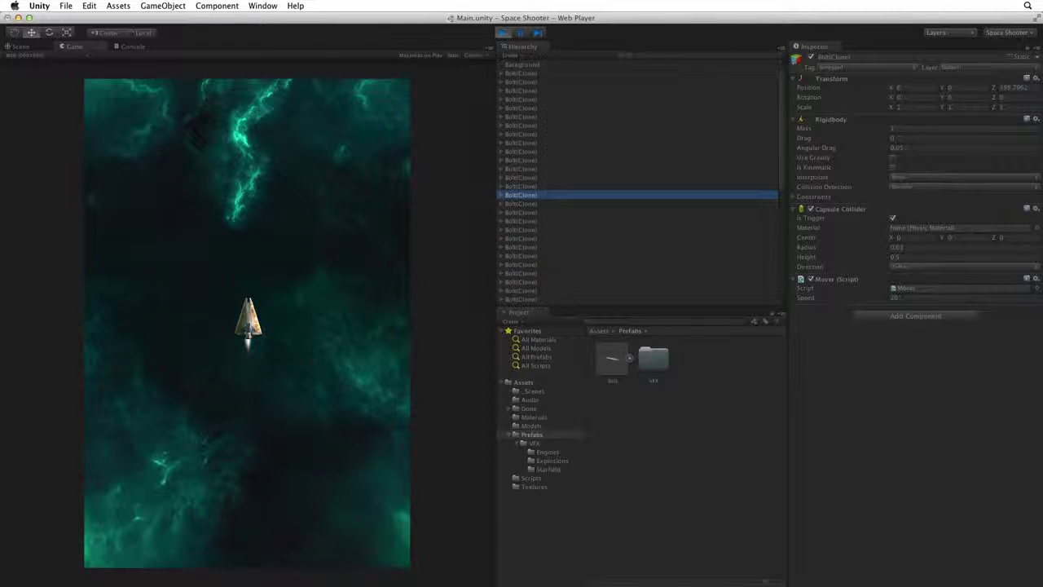
left_click(521, 152)
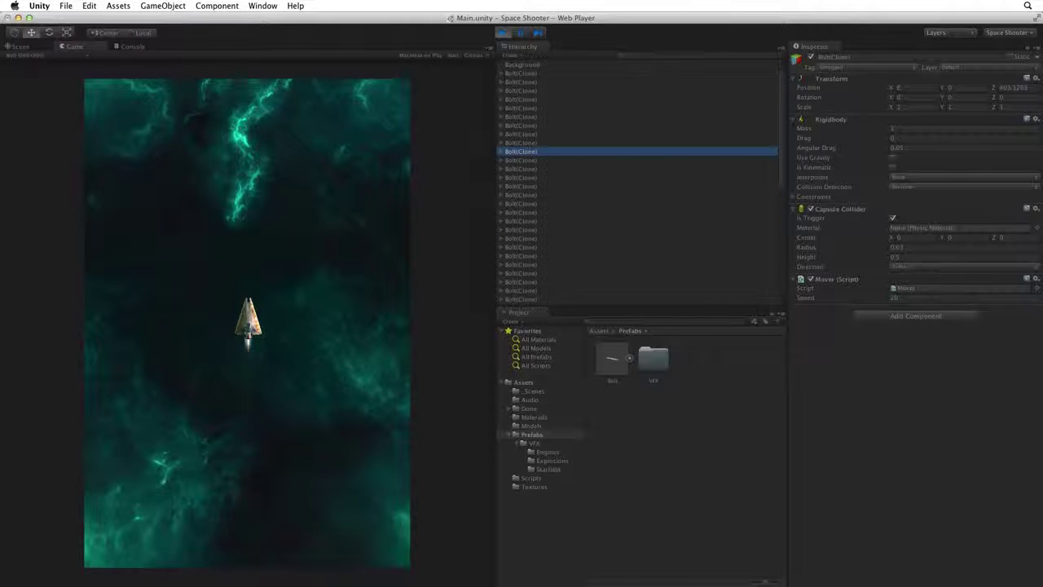
left_click(521, 239)
left_click(521, 264)
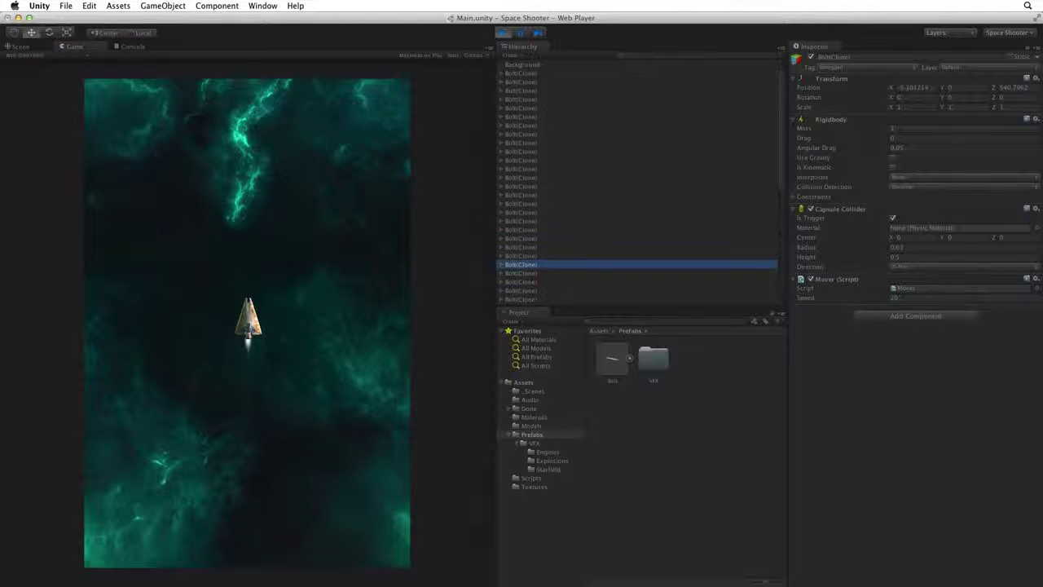
left_click(521, 177)
left_click(521, 107)
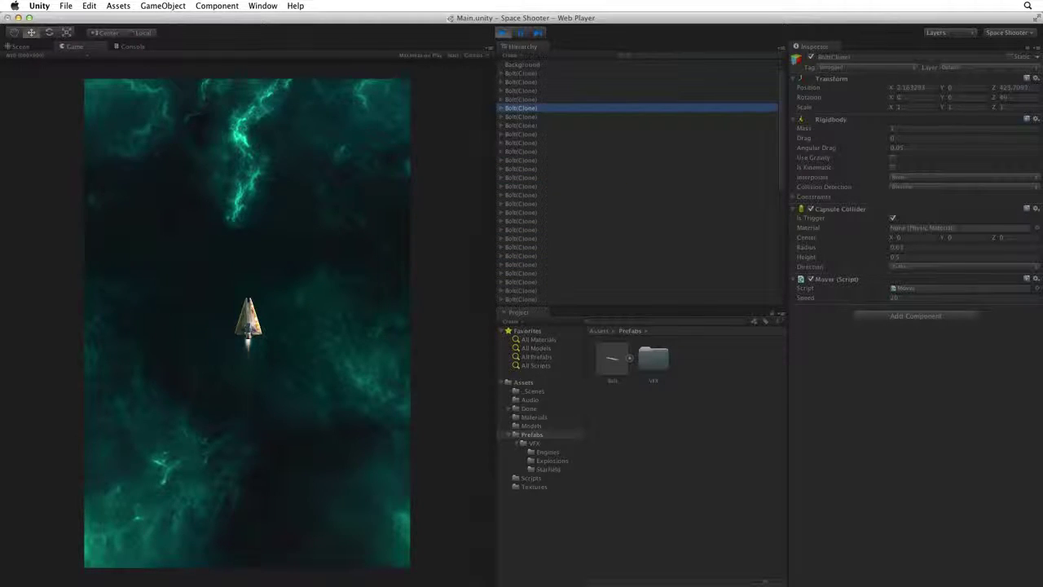
left_click(521, 134)
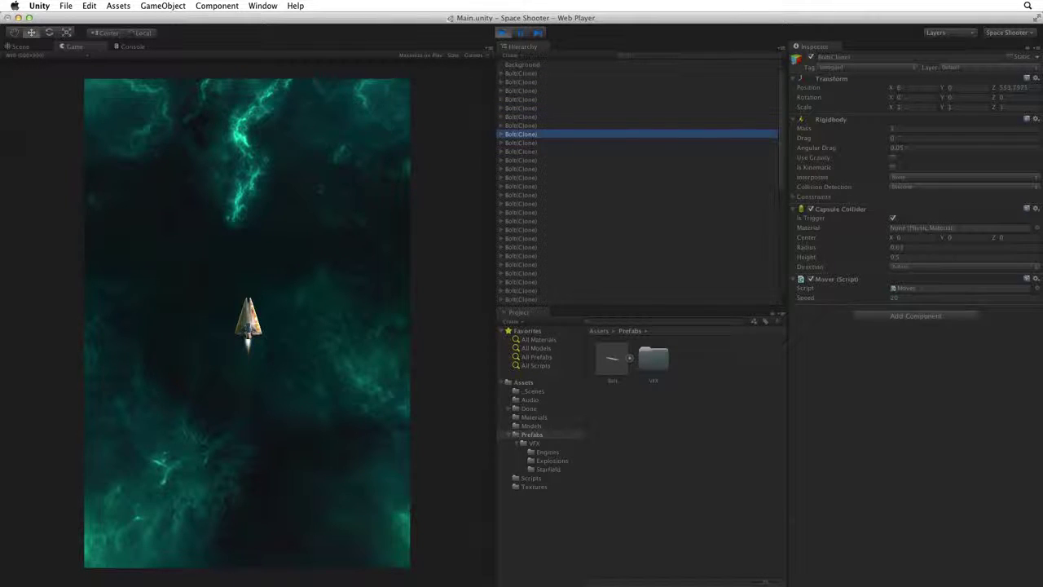
left_click(502, 32)
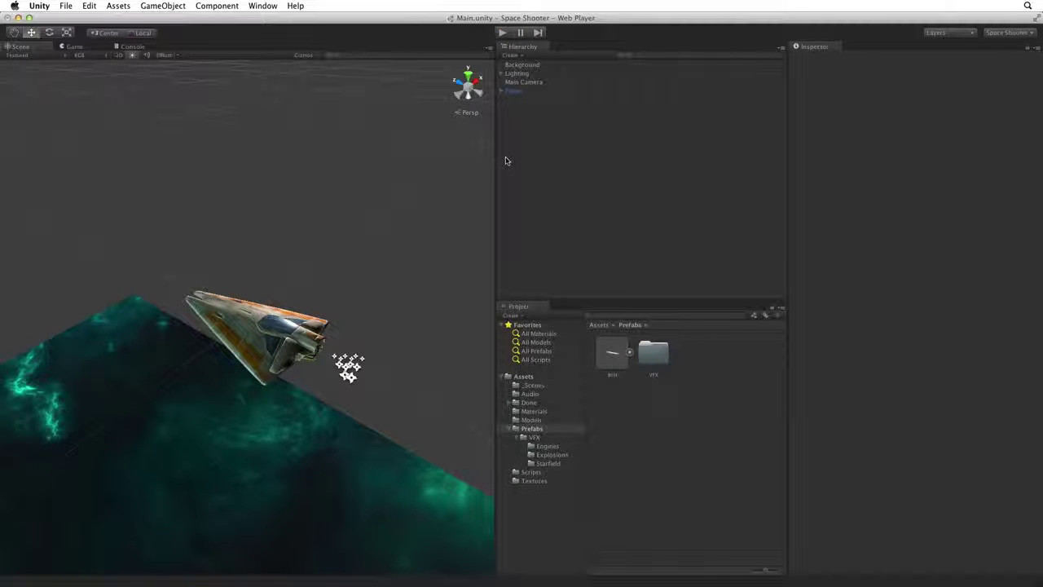
Add a Cube to the scene from the Hierarchy's Create menu
left_click(511, 55)
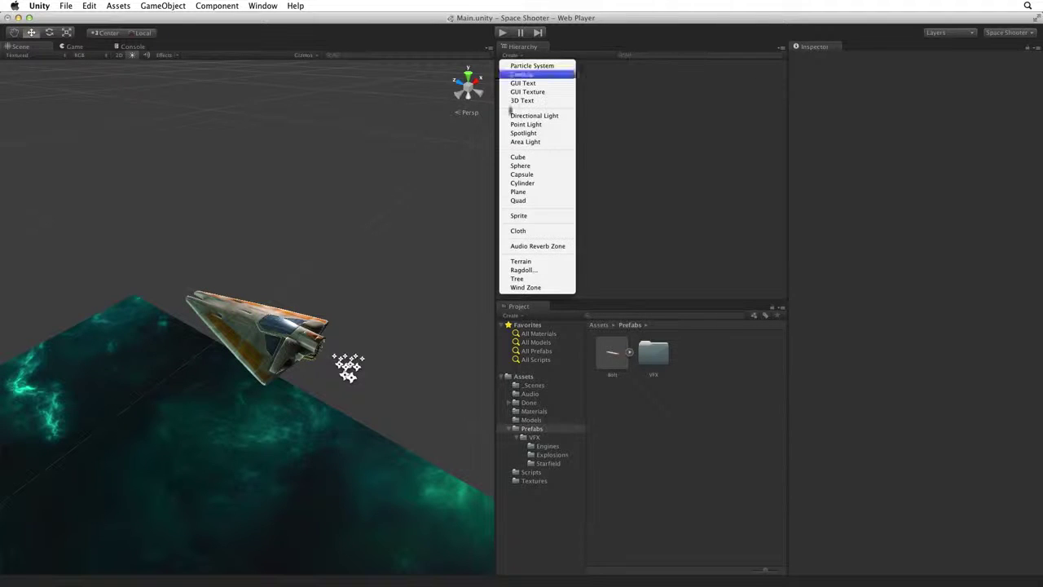
left_click(518, 158)
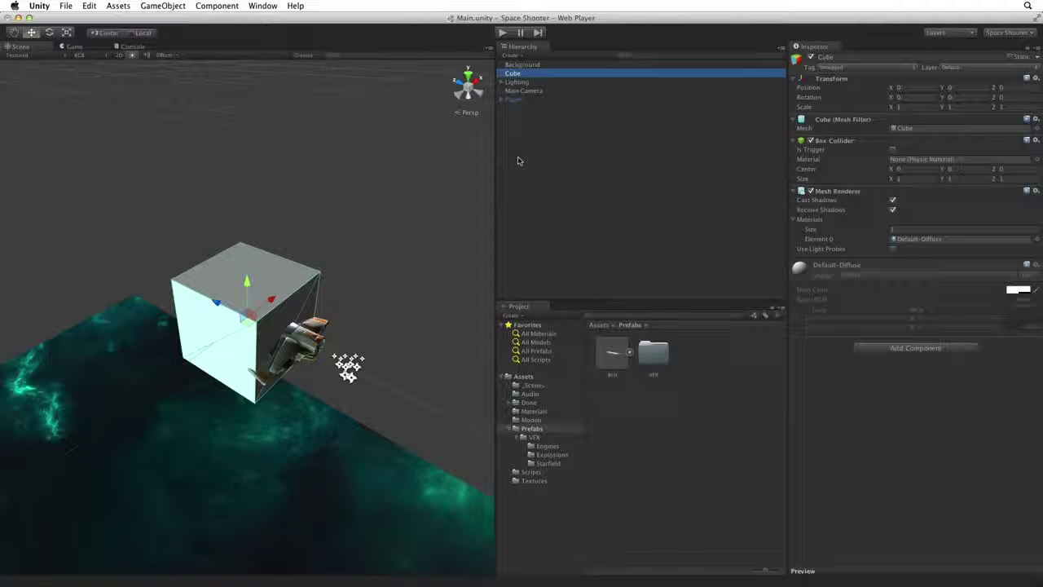
Rename the cube to 'Boundary'
key("Return")
type("Boundary")
key("Return")
Reset the Boundary's Transform and disable its Mesh Renderer
left_click(1035, 78)
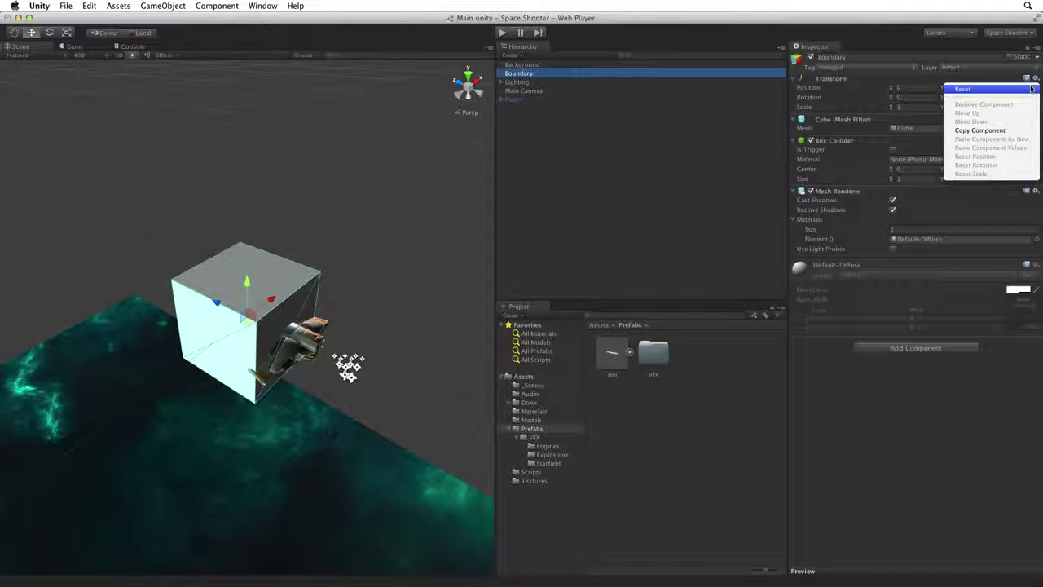
left_click(1032, 88)
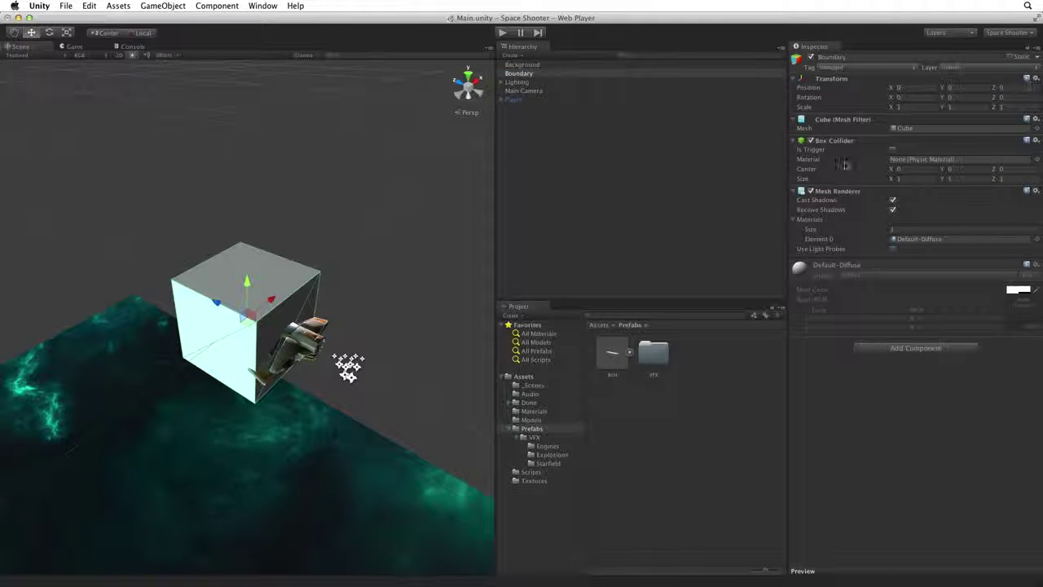
left_click(811, 191)
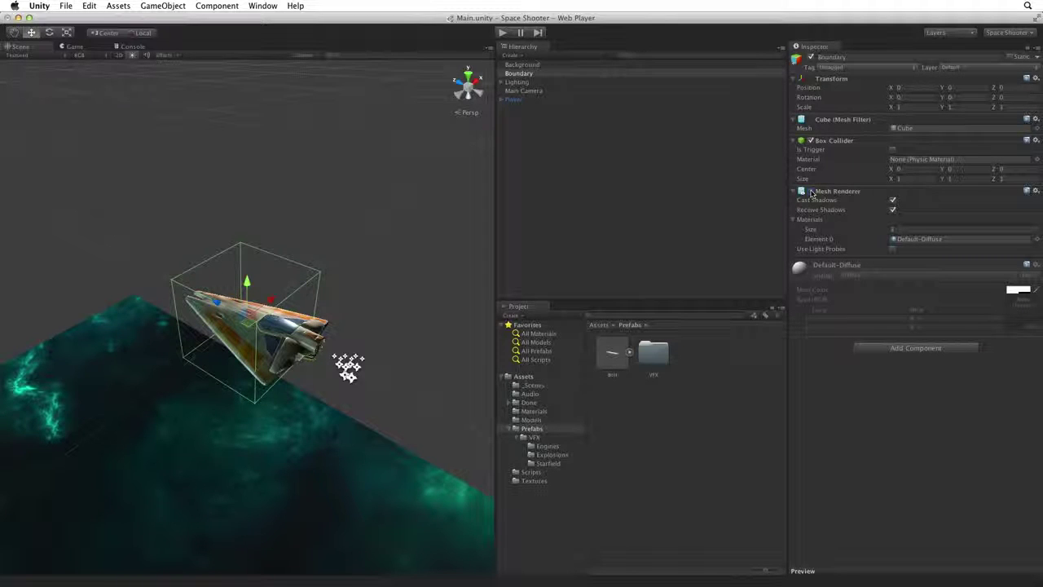
Set the Boundary's Box Collider to Is Trigger and switch to the Game view
left_click(894, 151)
left_click(72, 47)
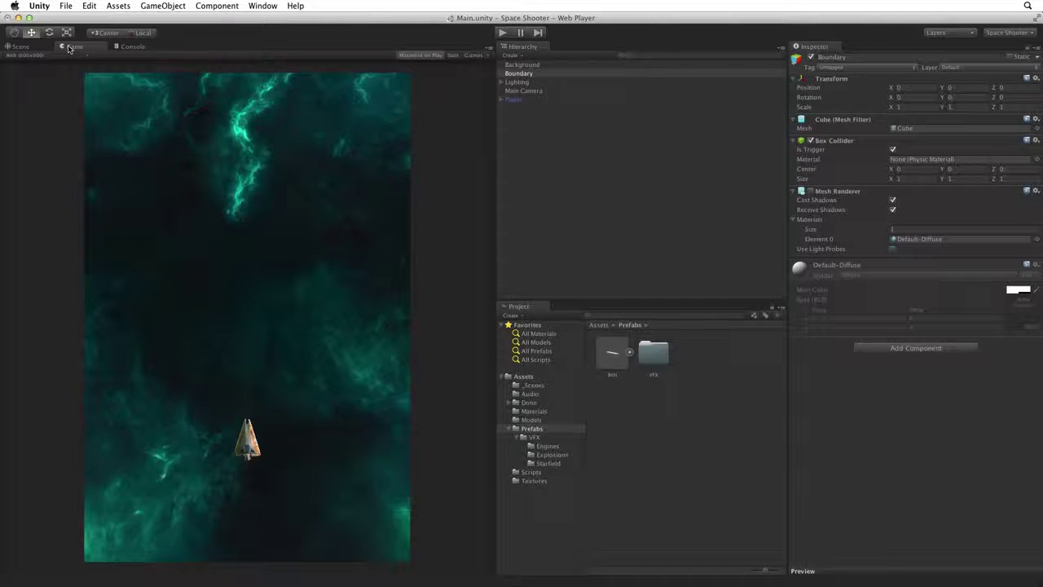
Re-enable the Boundary's Mesh Renderer, then select Main Camera to check its settings
left_click(810, 191)
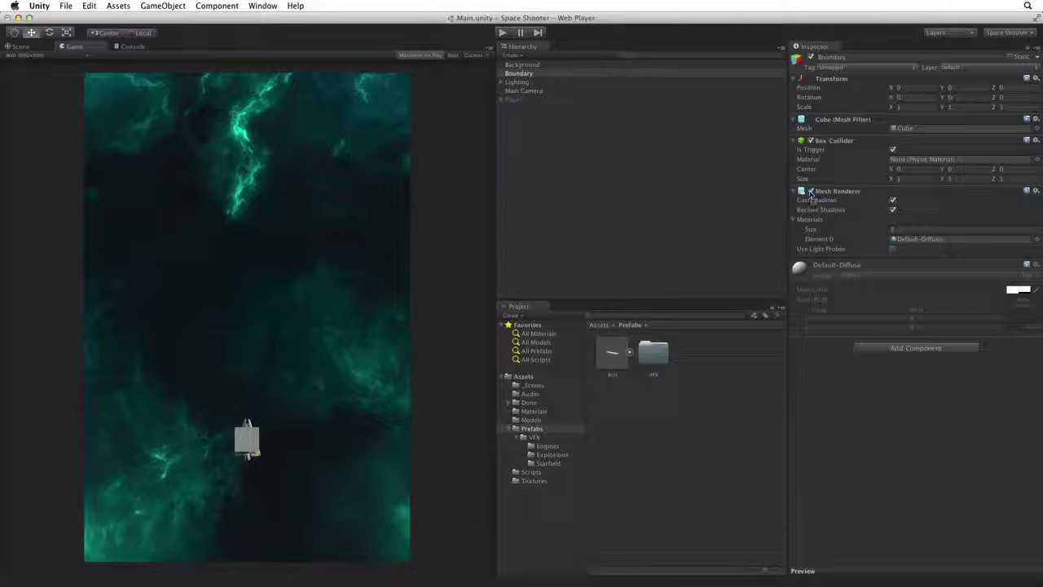
left_click(528, 92)
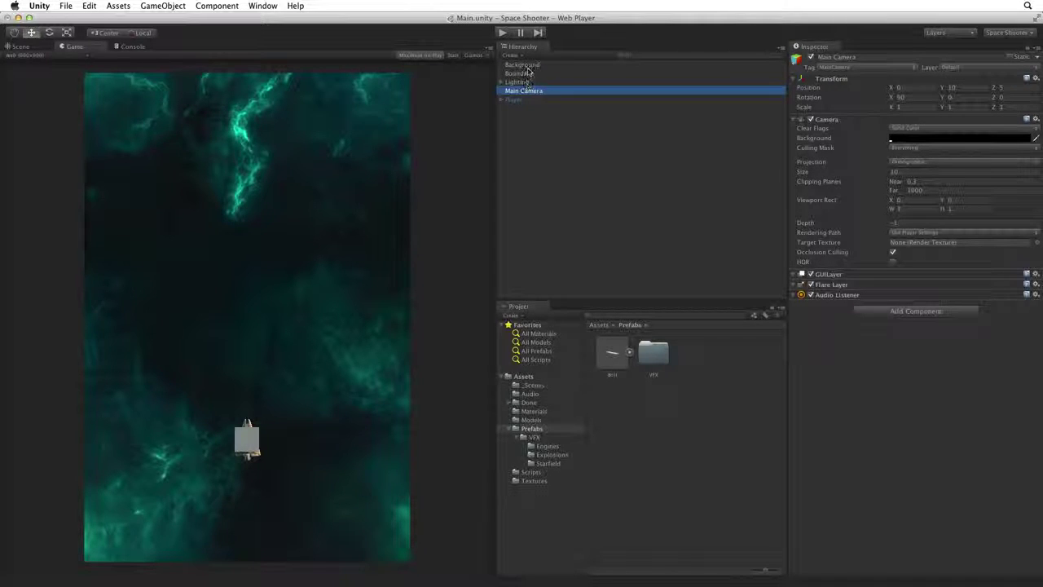
Set the Boundary's Position Z to 5
left_click(529, 74)
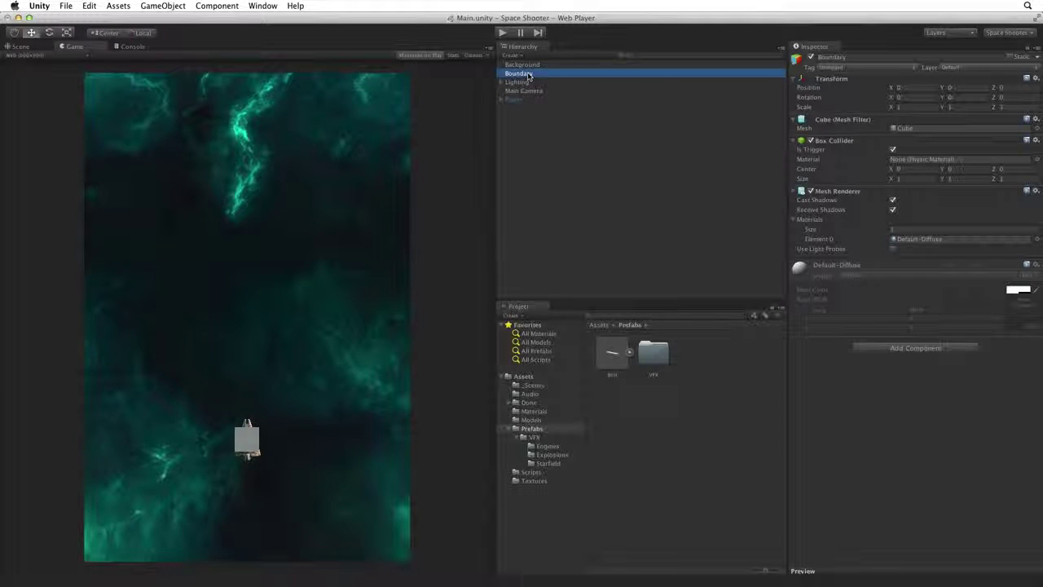
left_click(999, 87)
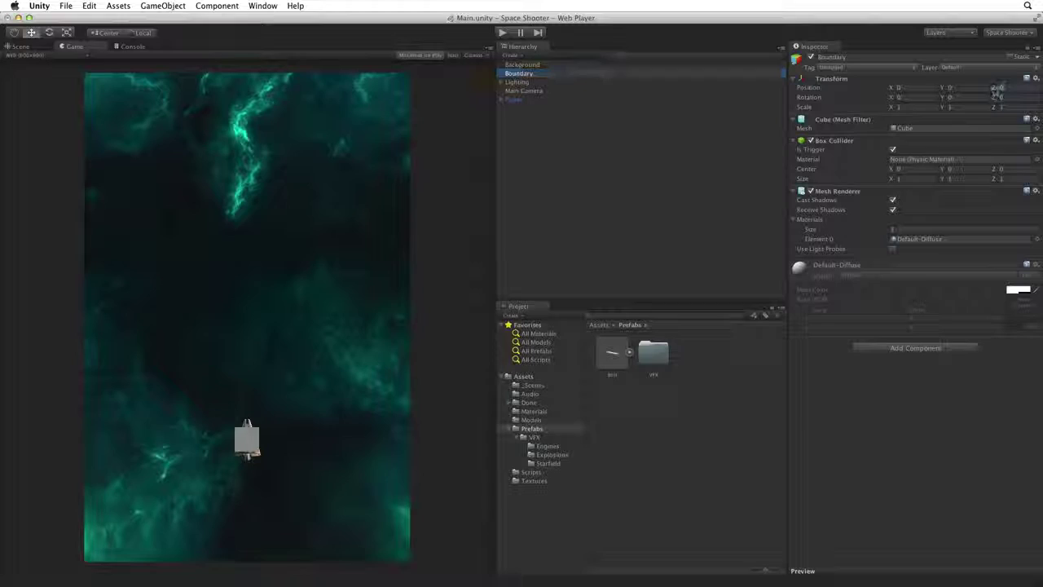
type("5")
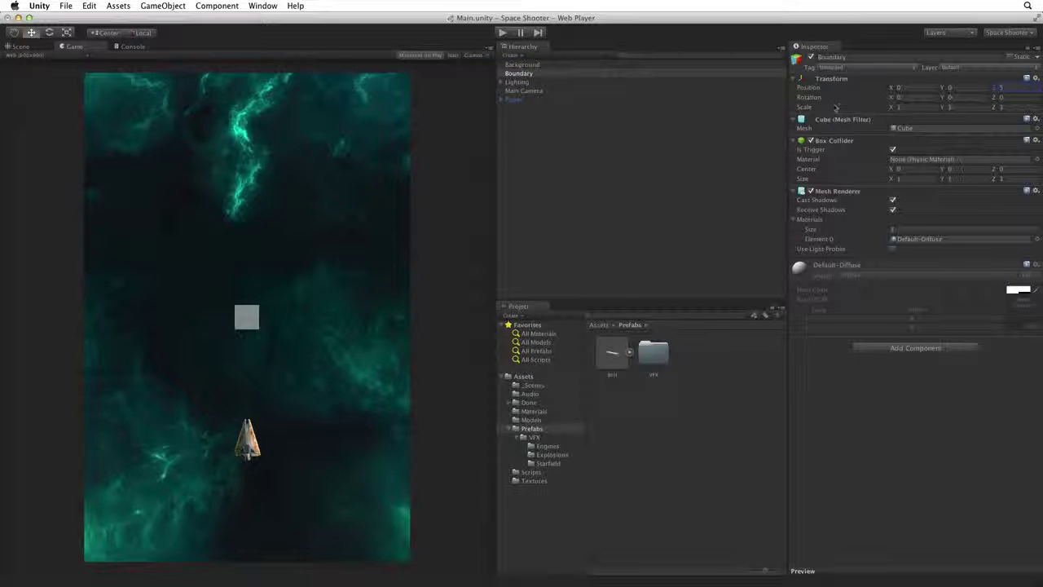
left_click(813, 109)
Scale the Boundary to X 15 and Z 20, comparing with the Background's size
left_click_drag(891, 106, 1039, 117)
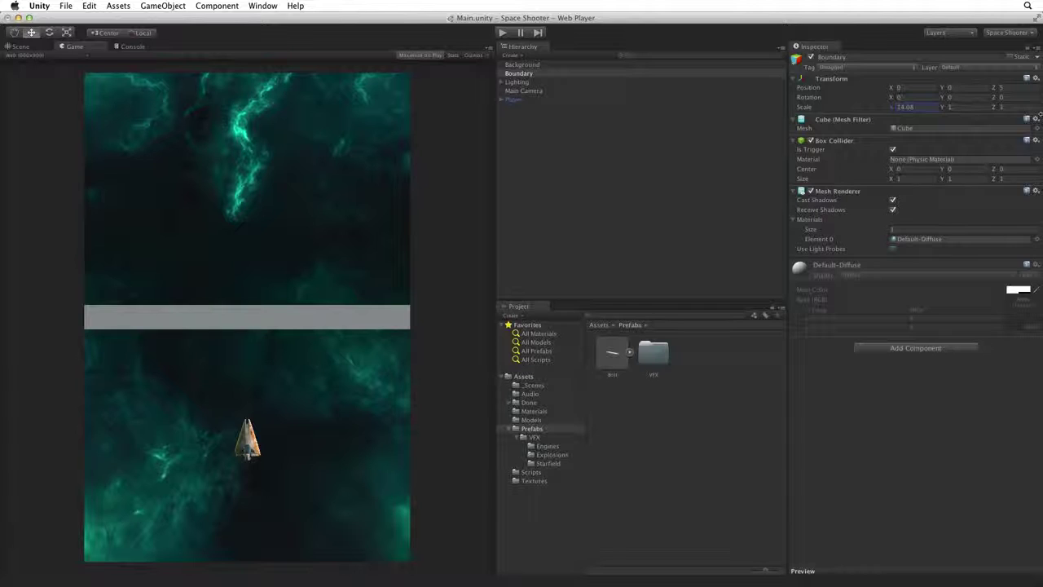
left_click(537, 65)
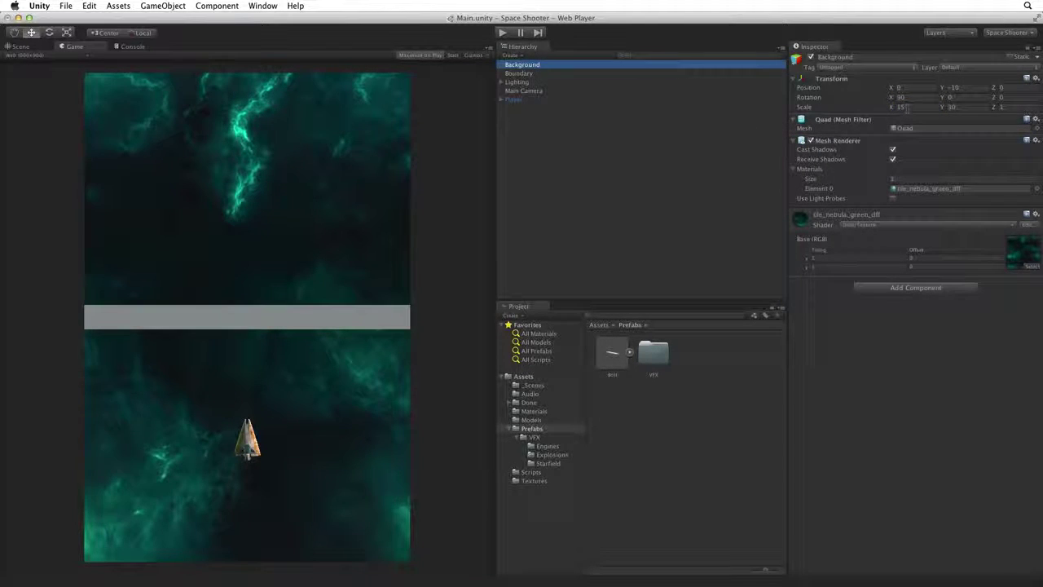
left_click(554, 74)
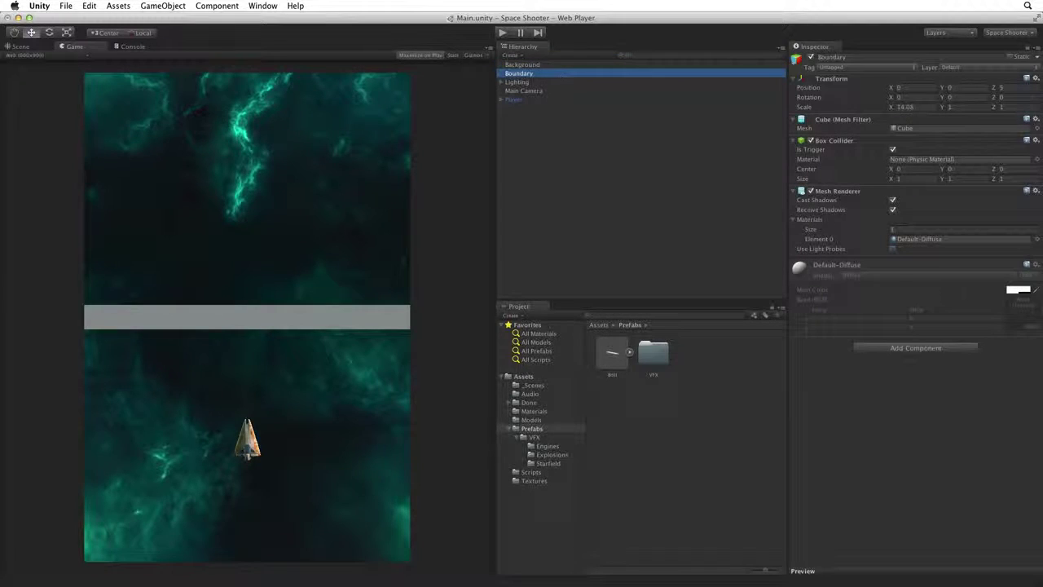
left_click(900, 106)
type("15")
key("Return")
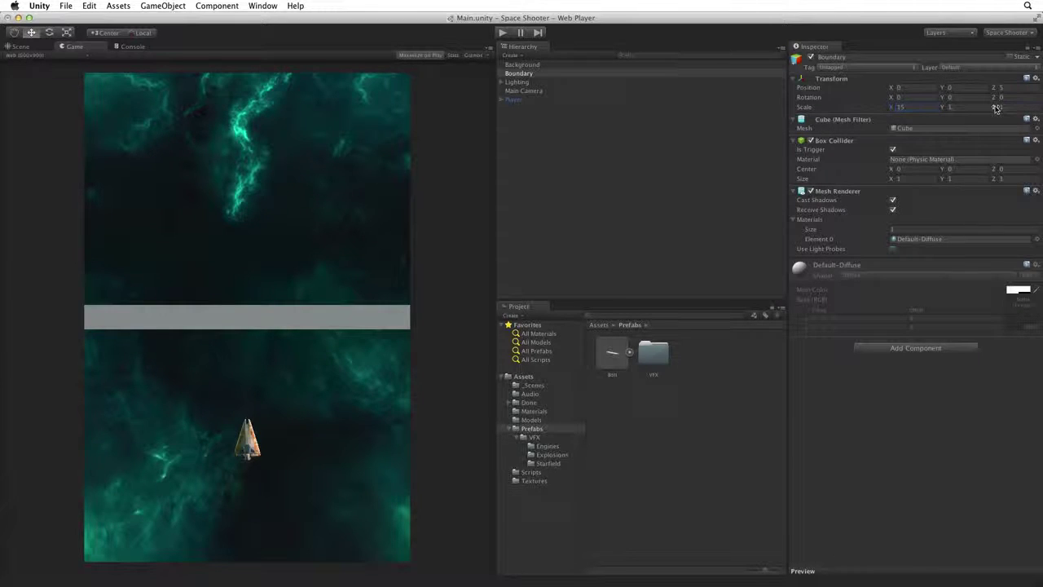
left_click_drag(996, 109, 1040, 54)
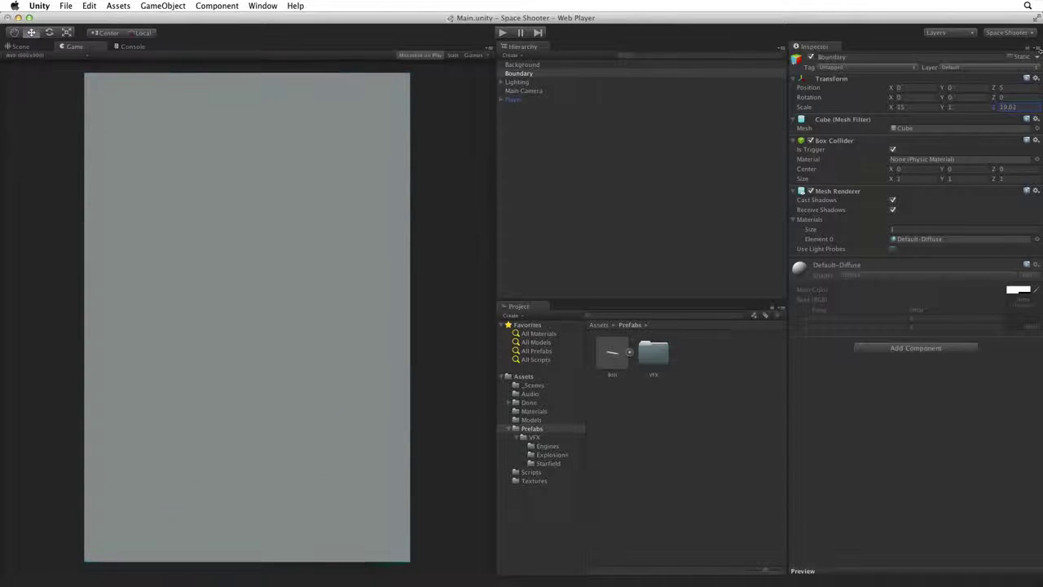
left_click_drag(994, 107, 1009, 106)
type("20")
Hide the Boundary's mesh again and orbit the Scene view to see its collider box
left_click(811, 191)
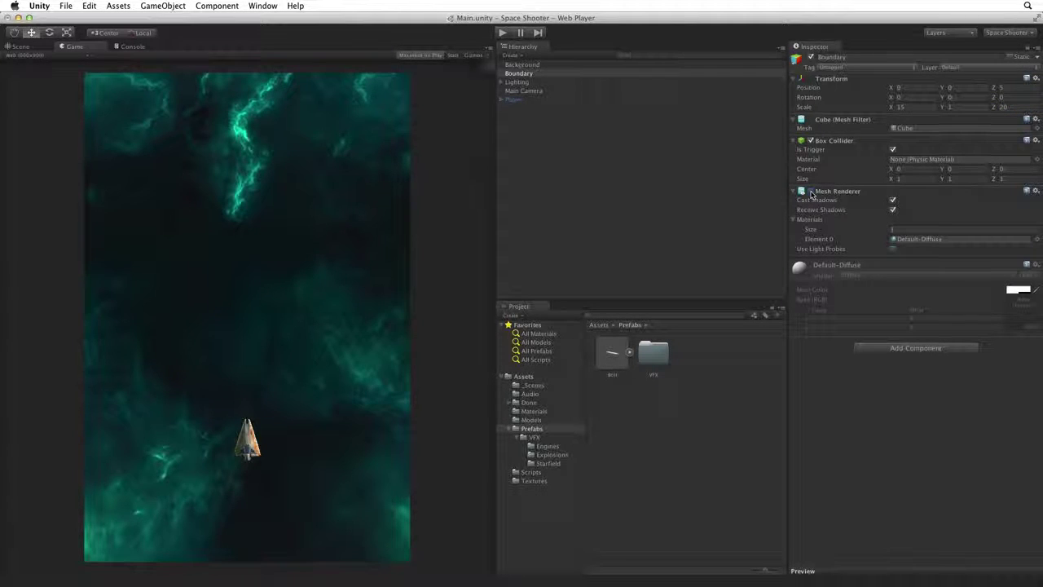
left_click(20, 45)
mouse_move(233, 93)
left_mouse_down("alt")
mouse_move(300, 103)
mouse_move(269, 156)
mouse_move(263, 196)
mouse_move(266, 107)
mouse_move(221, 95)
mouse_move(249, 93)
mouse_move(242, 98)
left_mouse_up("alt")
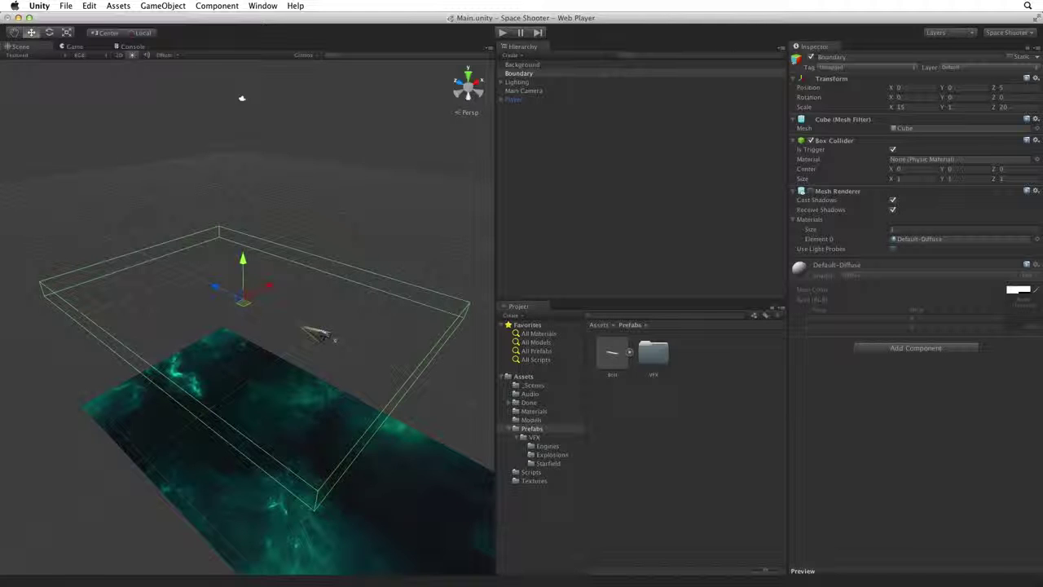
Add a new script component named DestroyByBoundary to the Boundary object
left_click(520, 74)
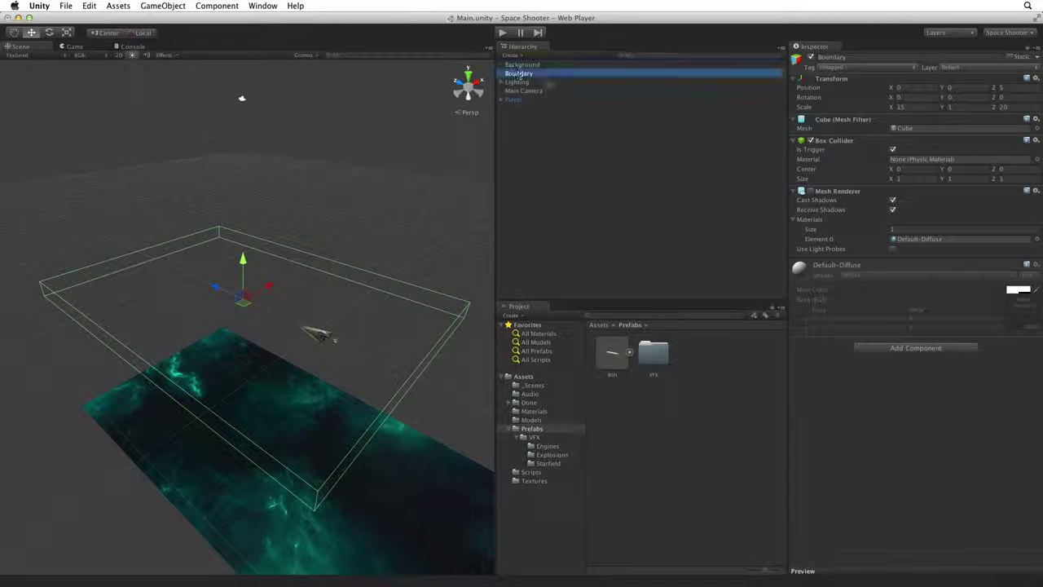
left_click(946, 350)
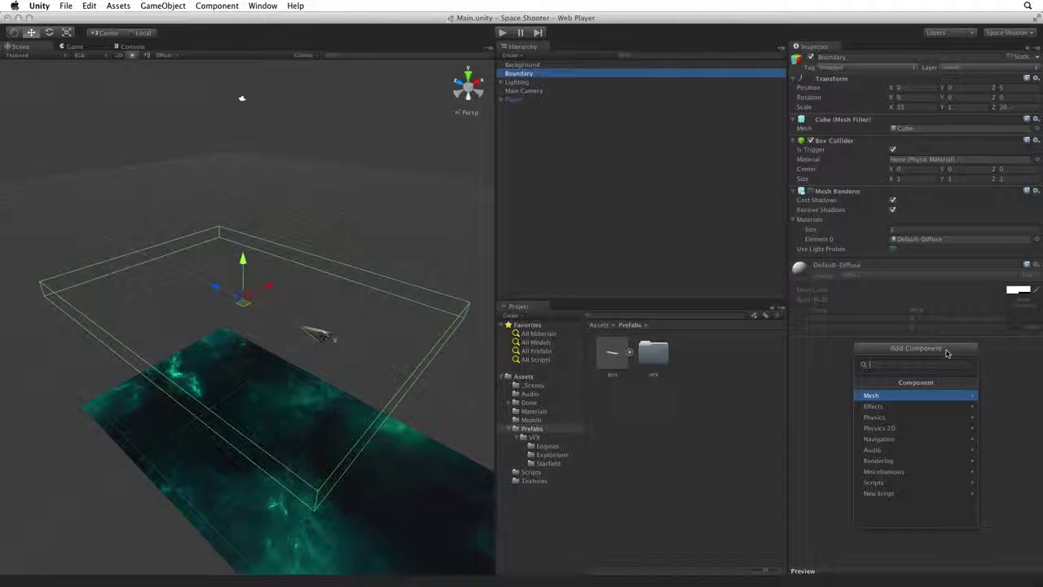
left_click(894, 494)
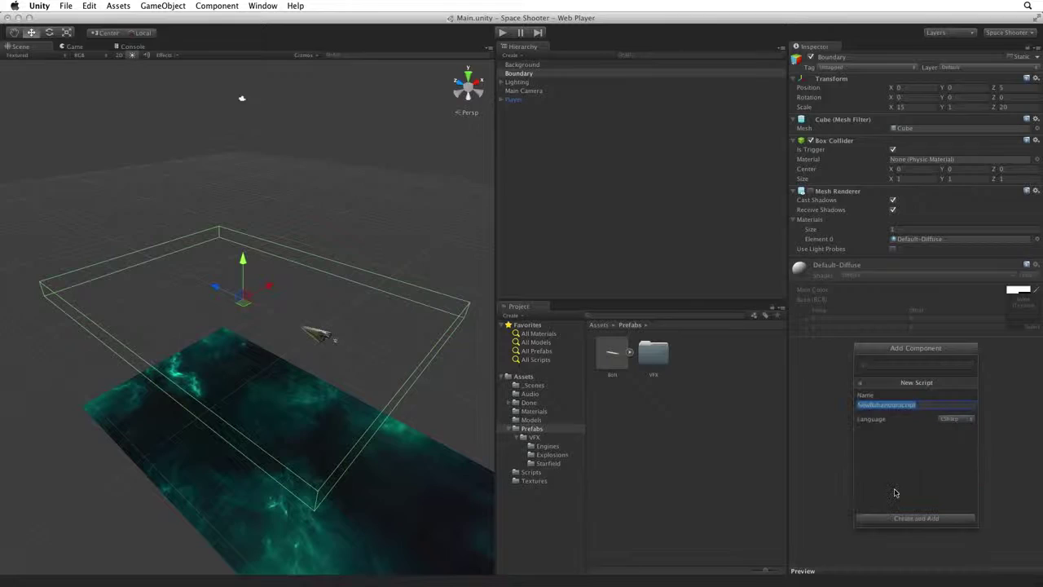
type("Destroy")
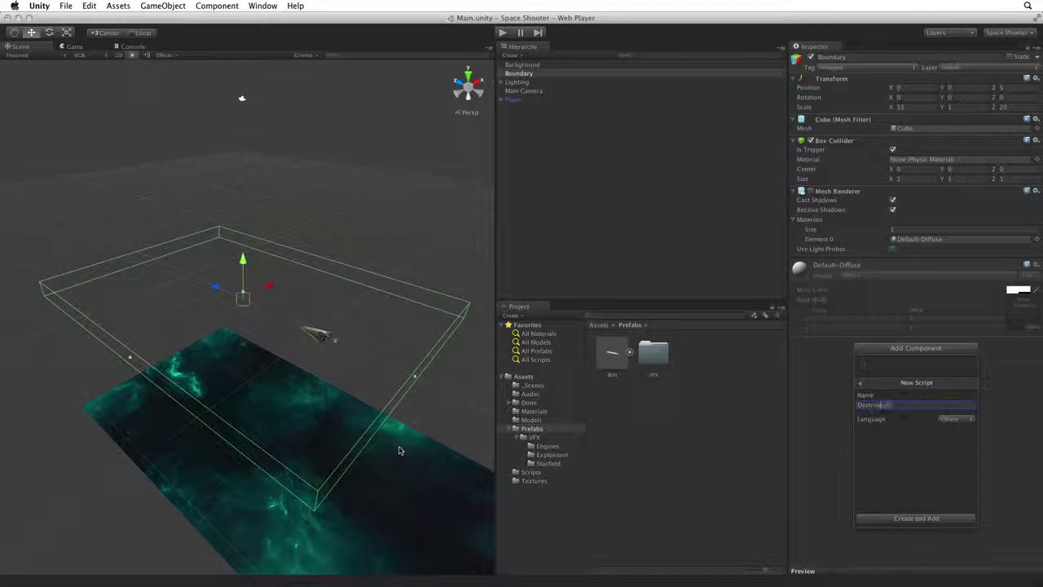
type("ByBoundary")
key("Return")
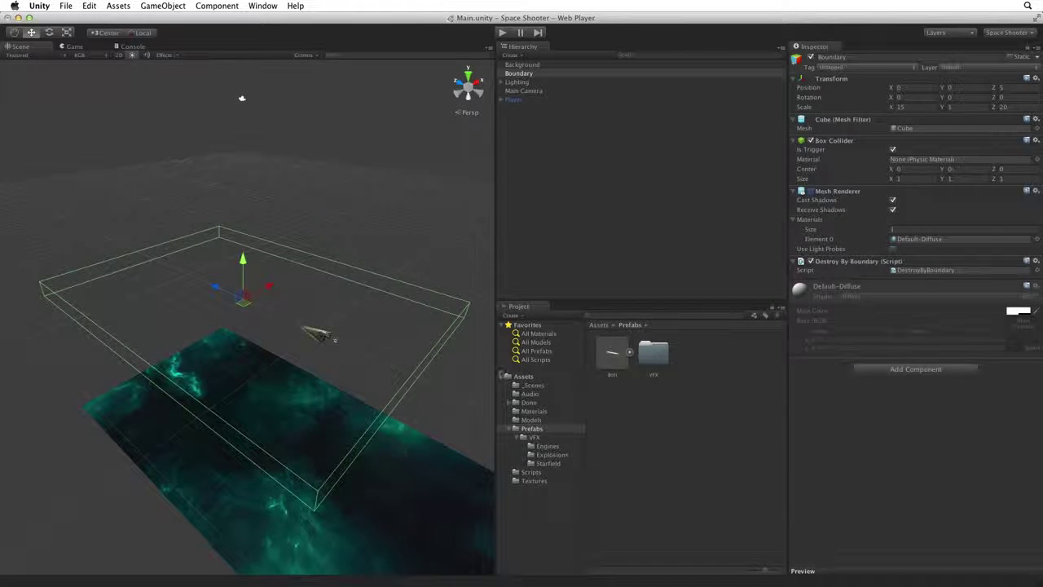
Move the DestroyByBoundary script into the Scripts folder and open it in MonoDevelop
left_click(524, 376)
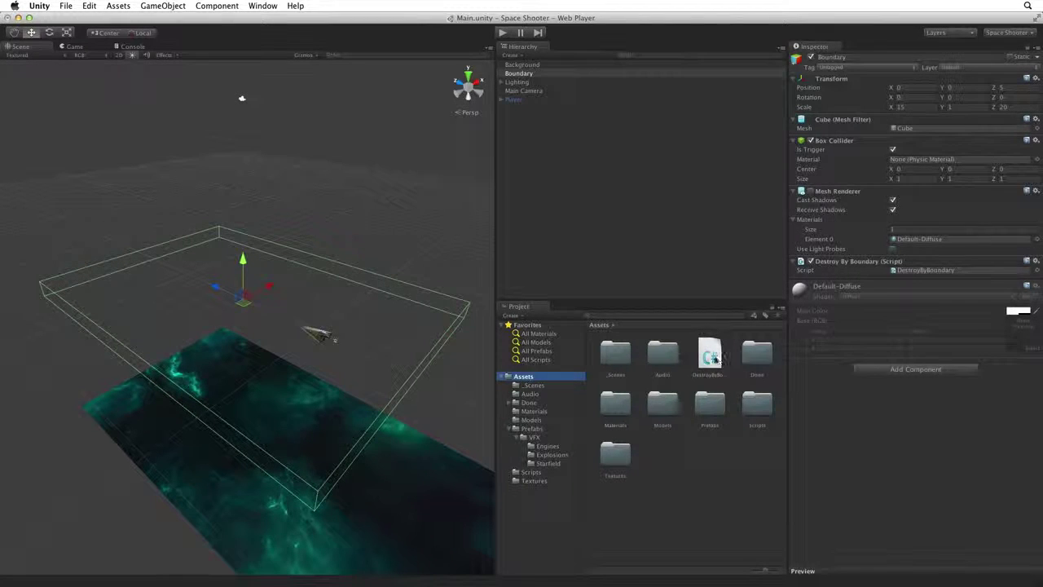
left_click_drag(709, 357, 757, 408)
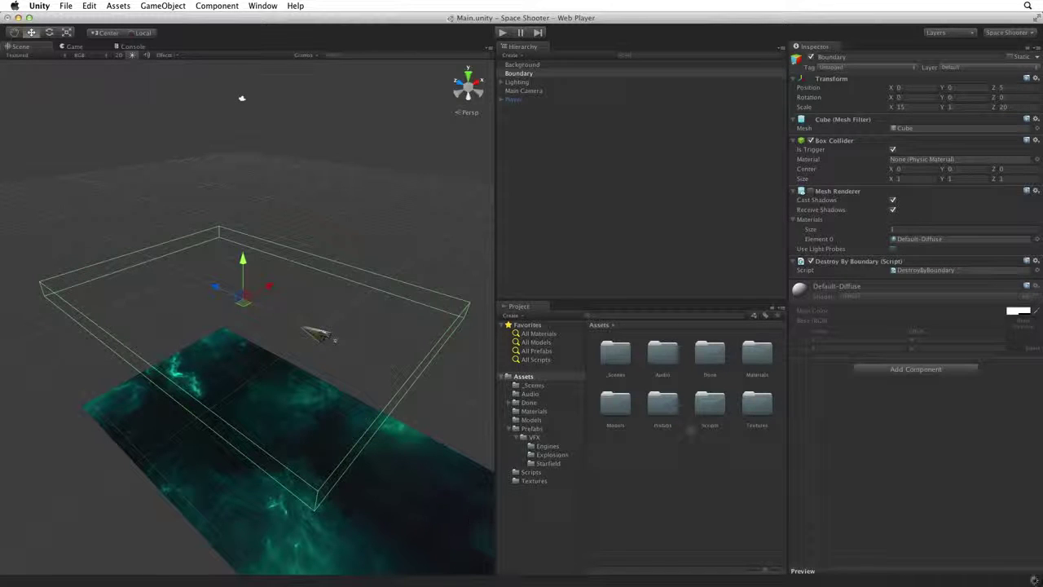
double_click(708, 408)
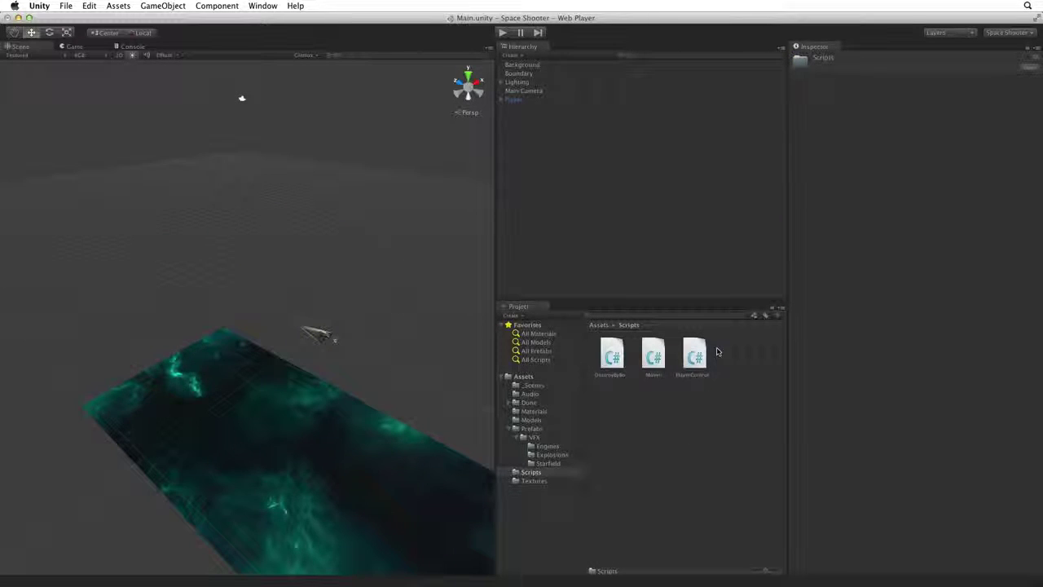
left_click(615, 357)
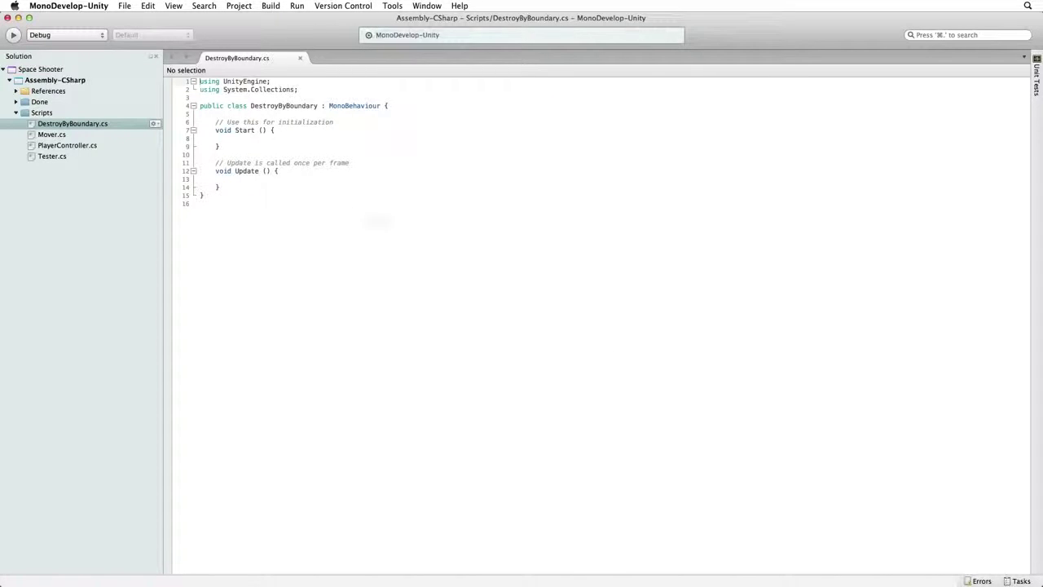
Replace the default Start and Update methods in DestroyByBoundary with an empty brace block
left_click_drag(220, 188, 381, 106)
key("Return")
type("{")
key("Return")
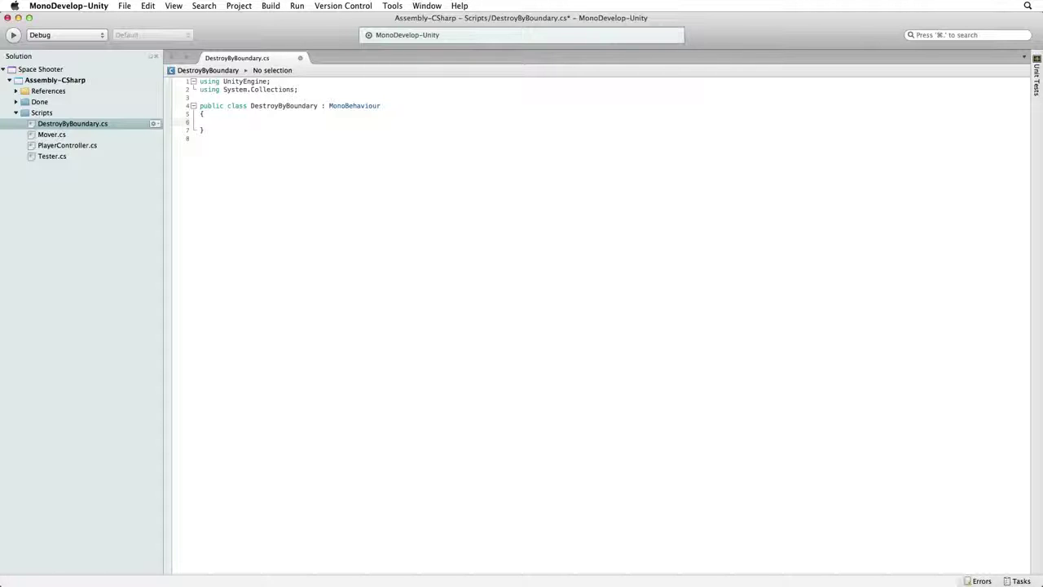
Type the placeholder 'trigger' and look it up in Unity's Script Reference
type("trigger")
key("Escape")
key("shift+alt+Left")
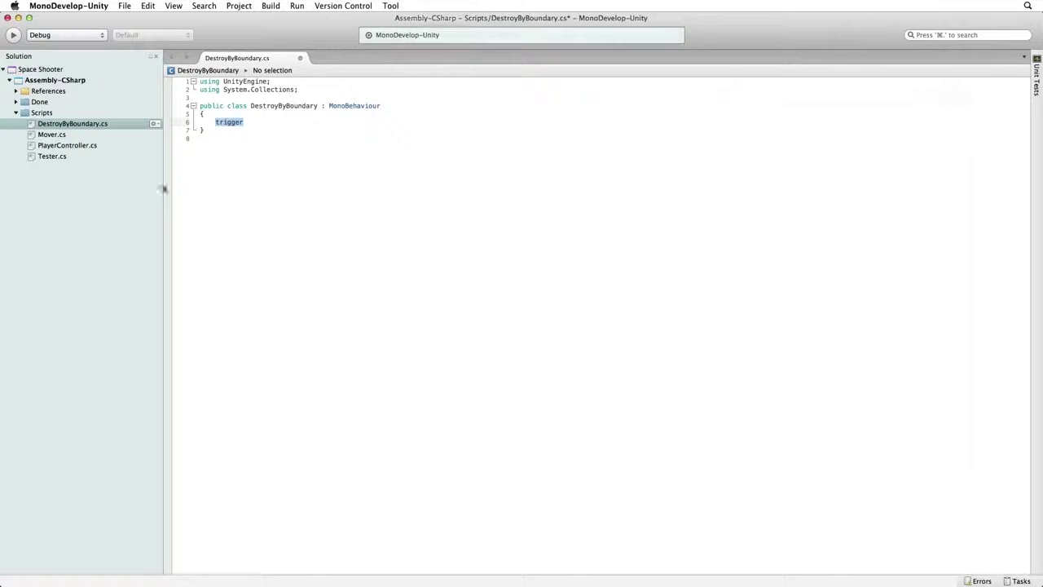
key("super+apostrophe")
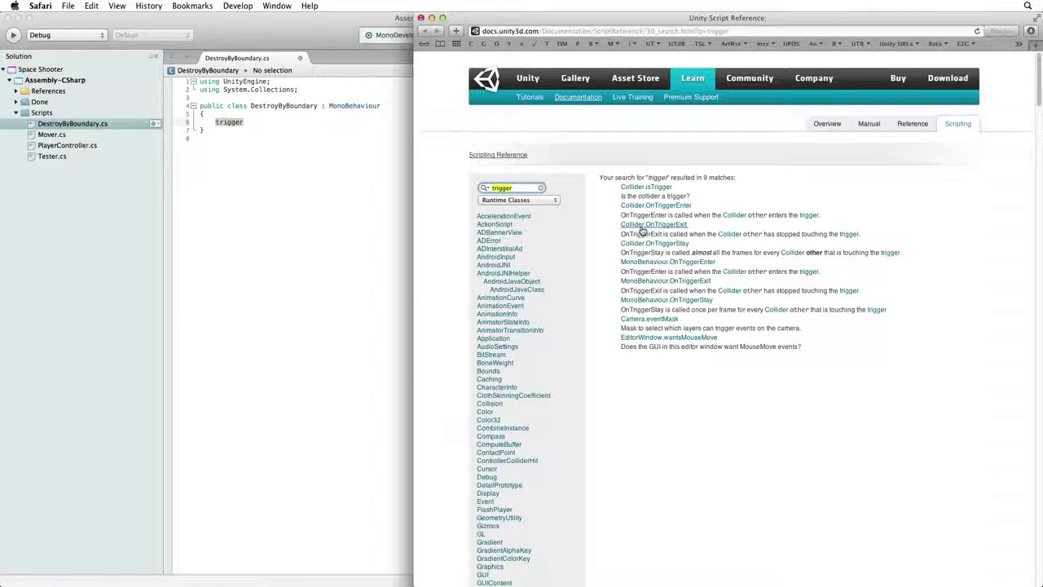
Open the Collider.OnTriggerExit page from the 'trigger' search results
left_click(640, 228)
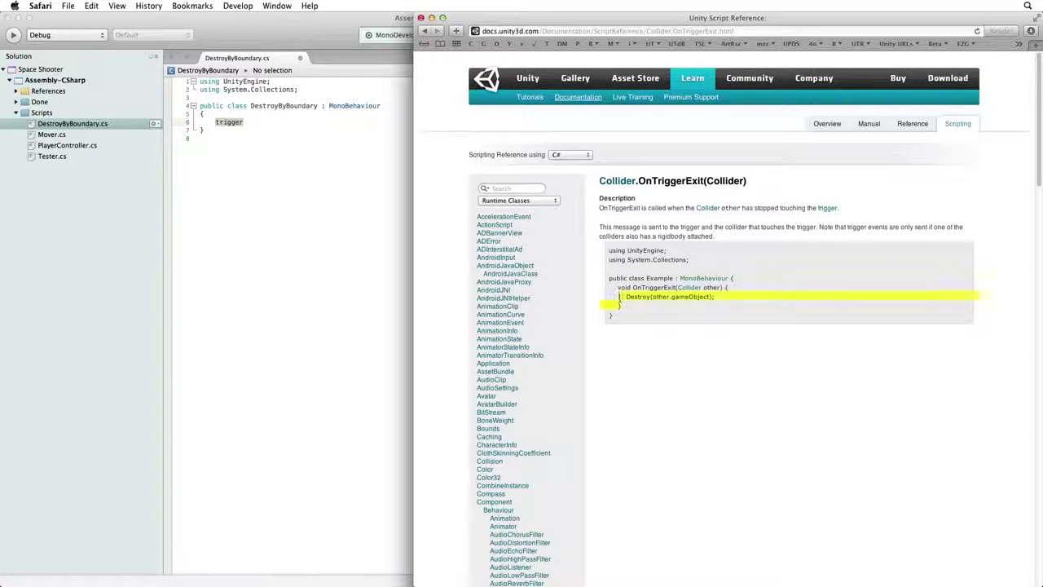
Paste the OnTriggerExit example over 'trigger', save DestroyByBoundary, and return to Unity
key("super+Tab")
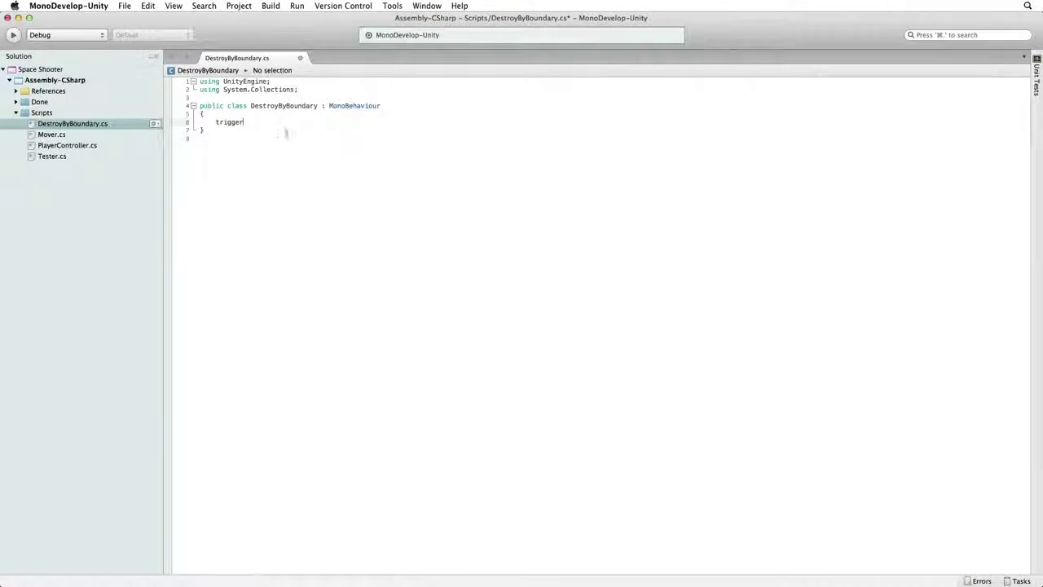
double_click(229, 122)
type("void OnTriggerExit(Collider other) { \tDestroy(other.gameObject); }")
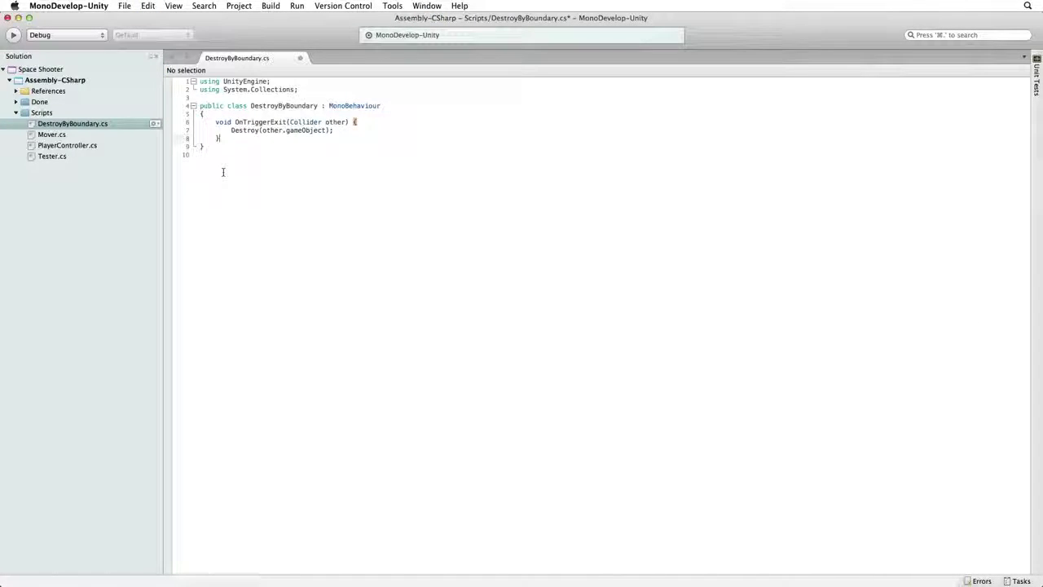
key("super+s")
key("super+Tab")
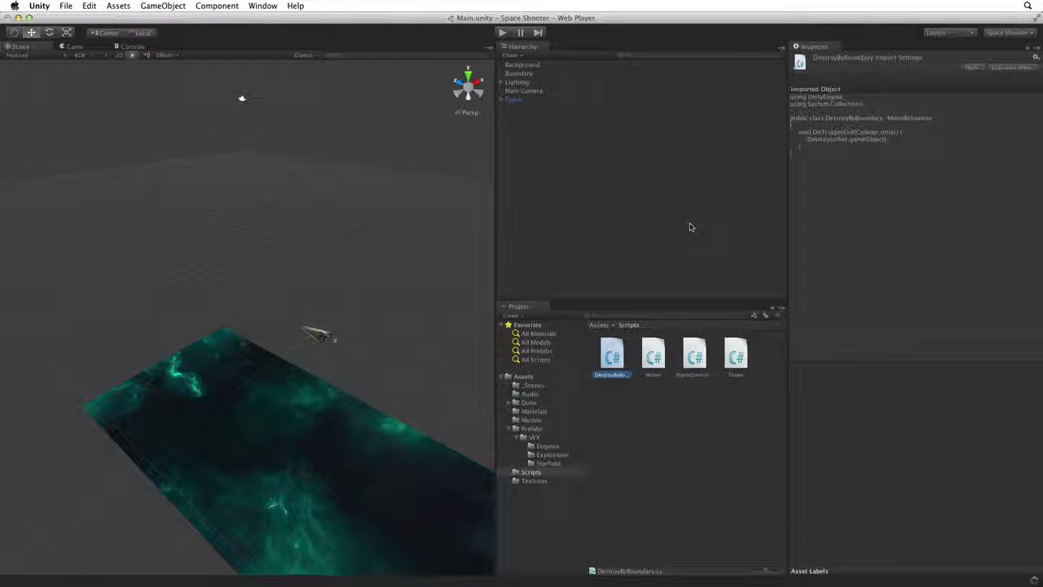
Strip the Mesh Renderer and Mesh Filter components from the Boundary object
left_click(526, 75)
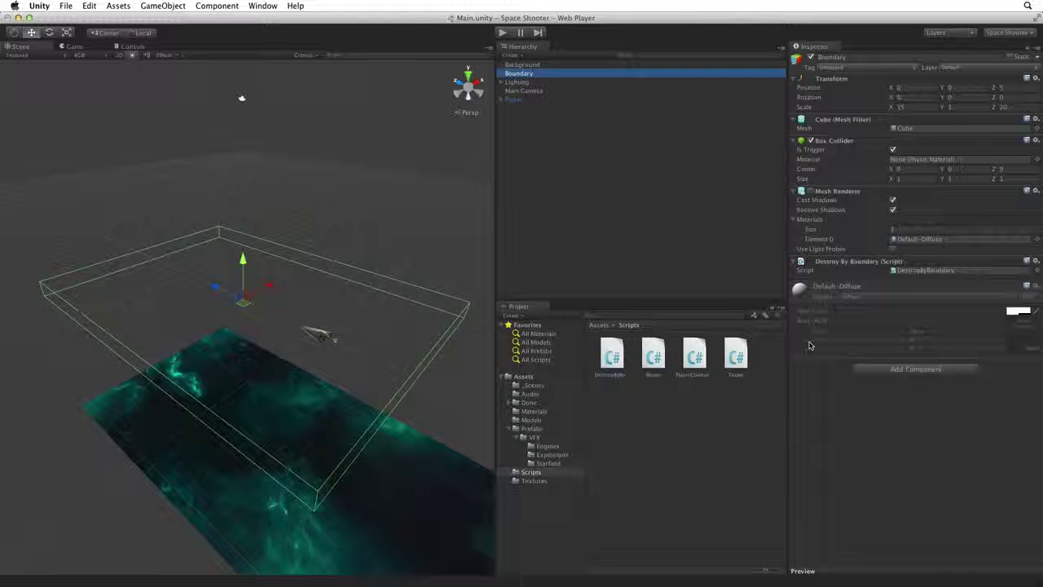
left_click(1035, 191)
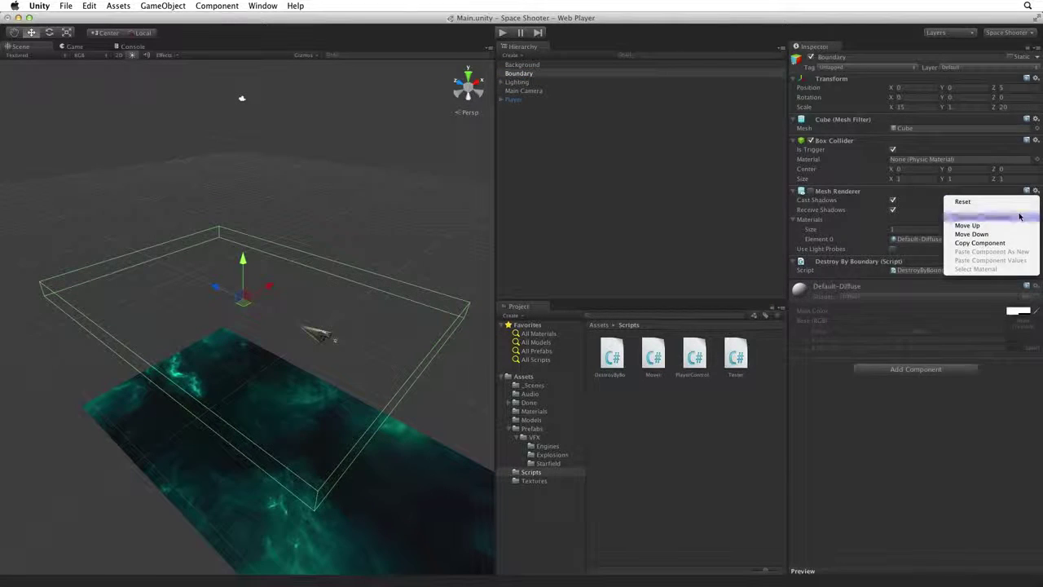
left_click(984, 216)
left_click(1035, 119)
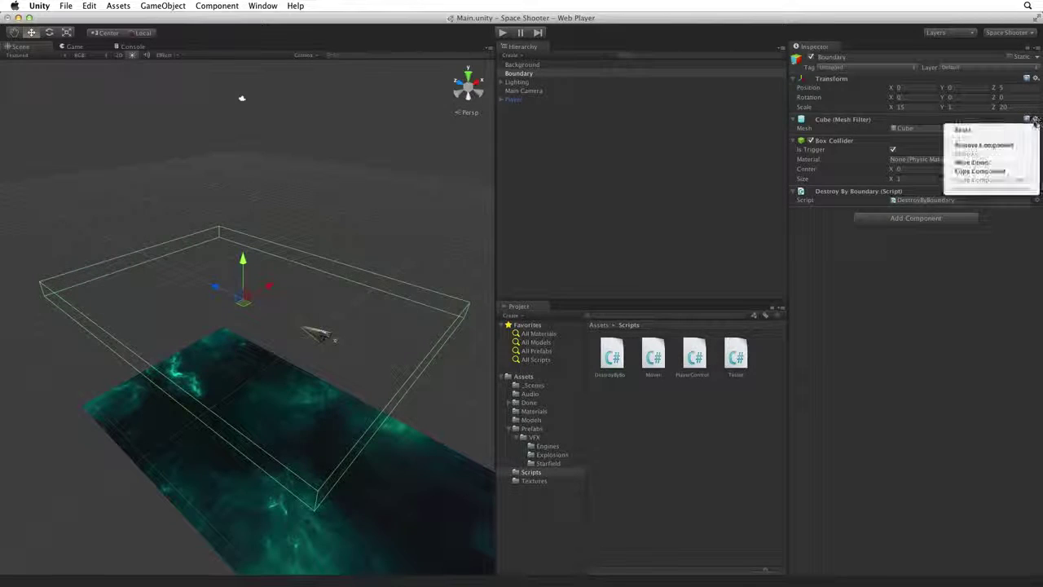
left_click(974, 143)
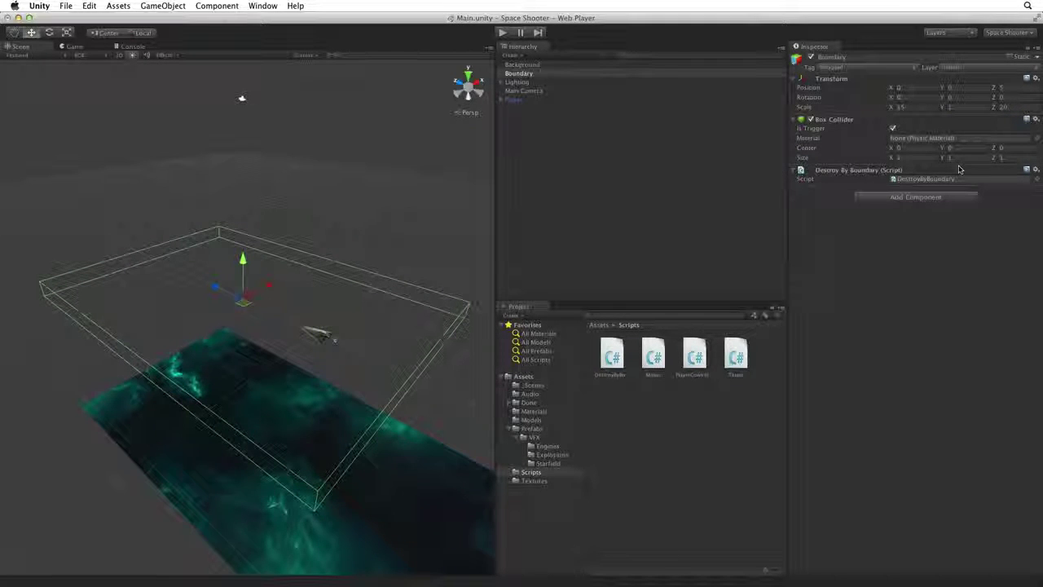
Play the game, flying the ship around and firing bolts to confirm Bolt(Clone) objects disappear
key("super+p")
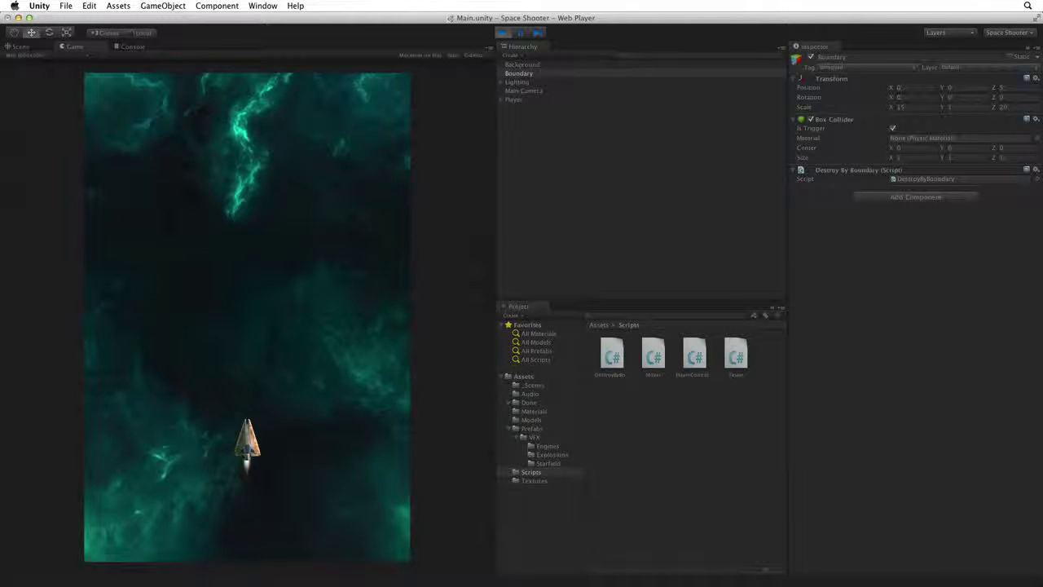
key("ctrl")
key("ctrl")
key("ctrl")
key("ctrl")
key("Left")
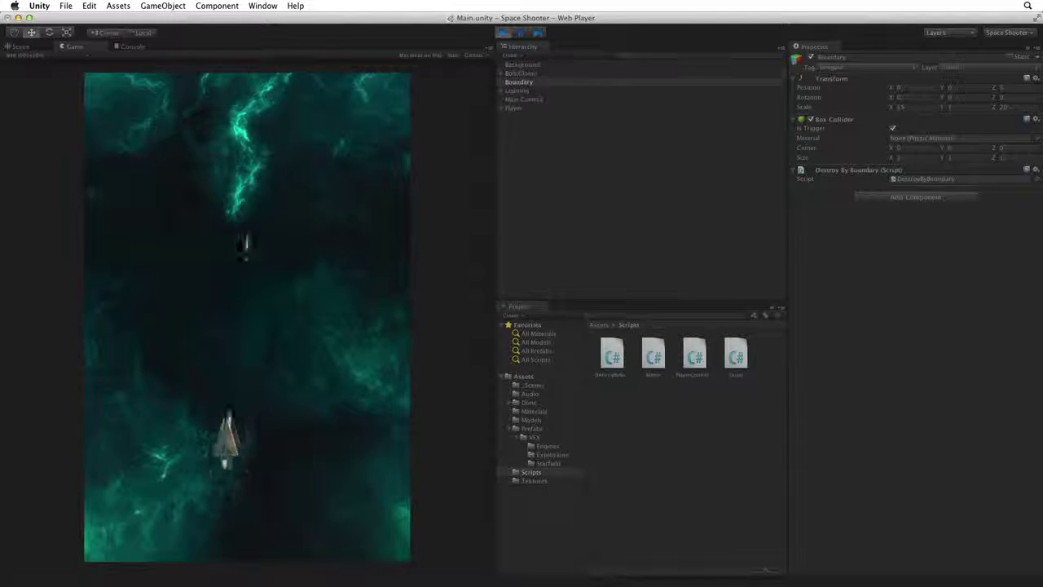
key("ctrl")
key("Right")
key("Up")
key("ctrl")
key("ctrl")
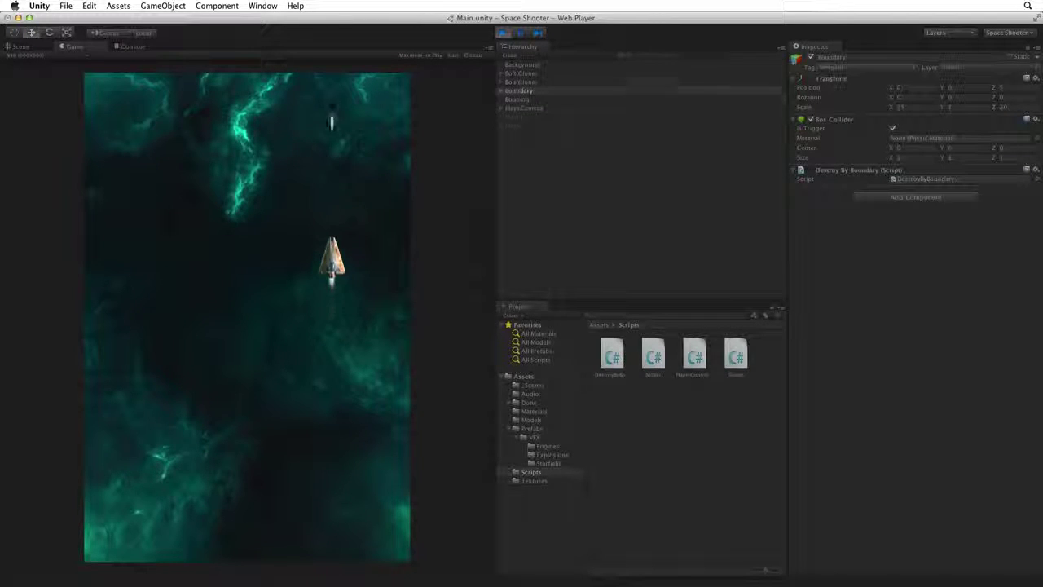
key("Left")
key("ctrl")
key("ctrl")
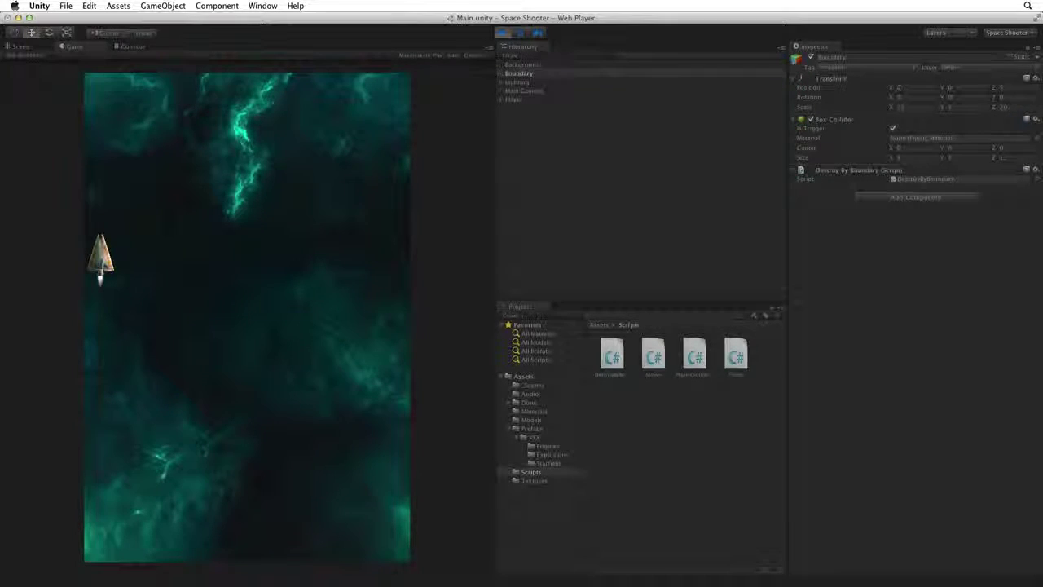
key("Right")
key("ctrl")
key("ctrl")
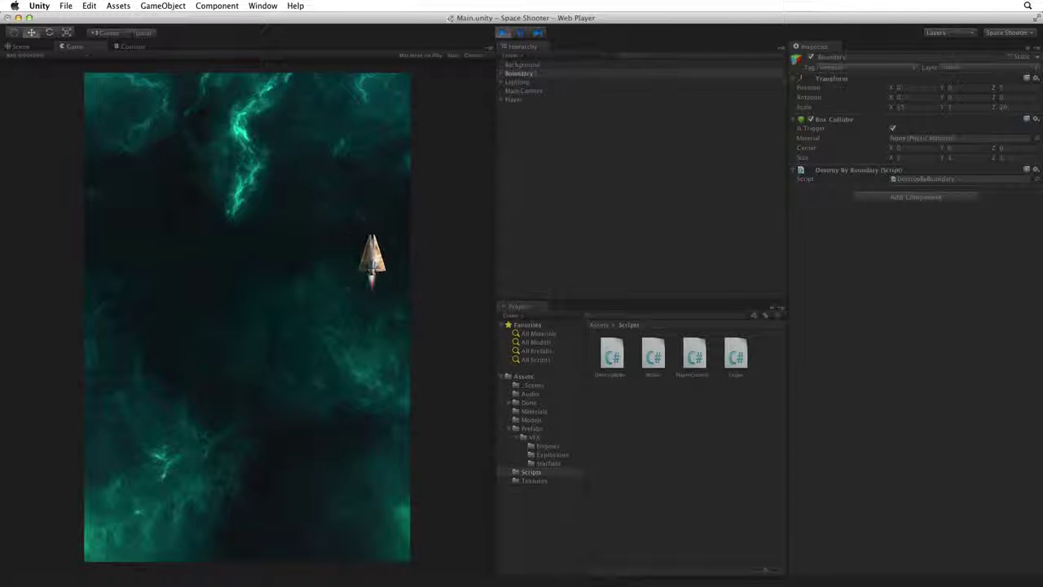
key("Down")
key("ctrl")
key("ctrl")
key("Left")
key("ctrl")
key("ctrl")
key("ctrl")
key("ctrl")
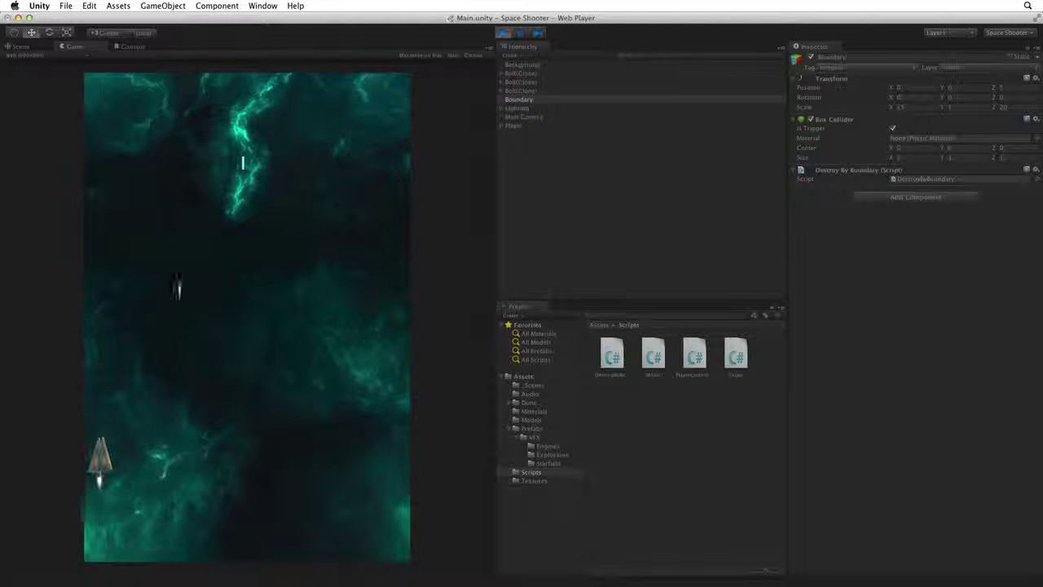
key("Right")
key("ctrl")
key("ctrl")
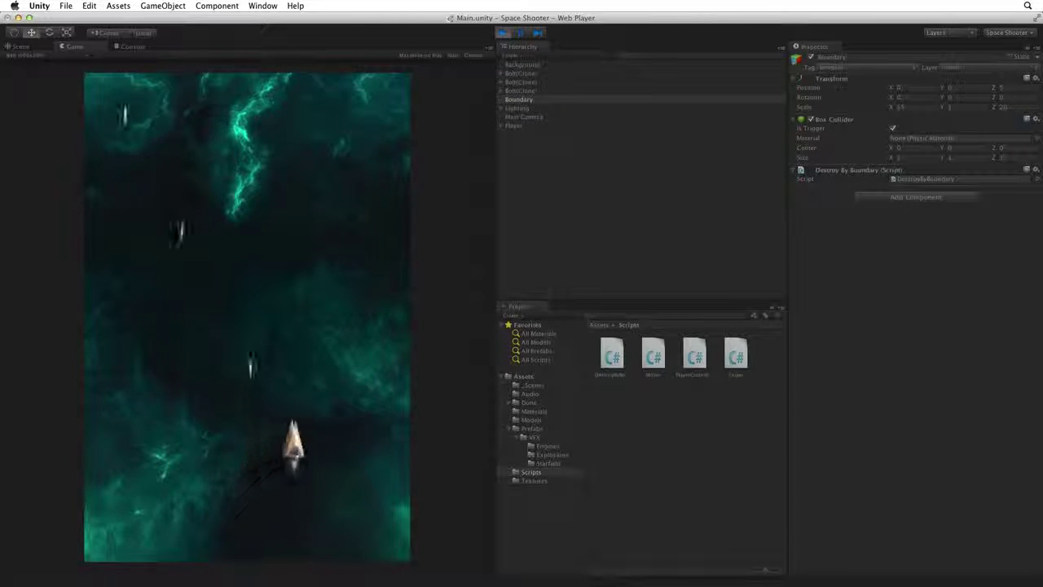
key("Up")
key("ctrl")
key("Left")
key("Up")
key("ctrl")
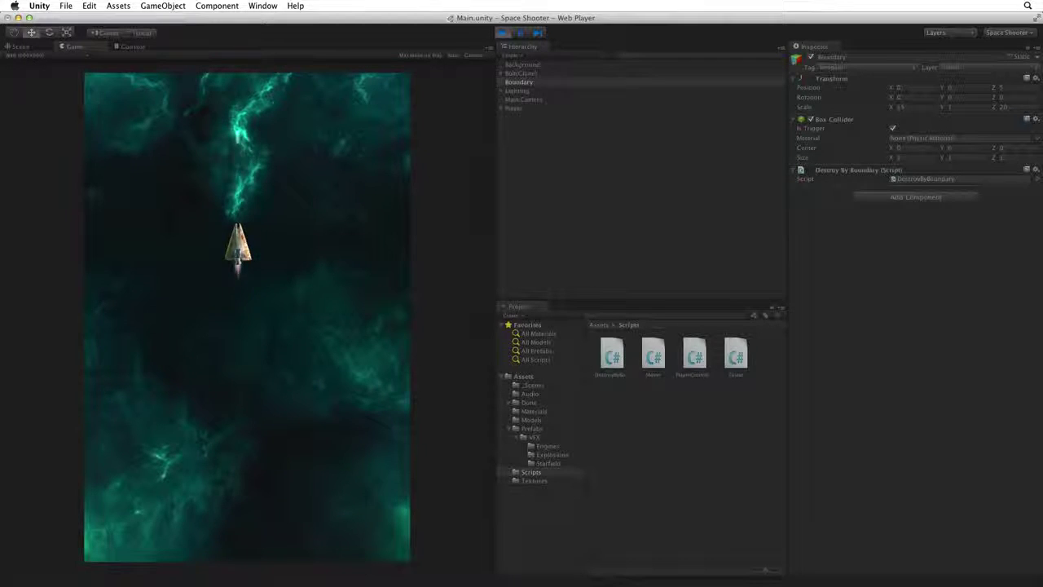
key("Right")
key("ctrl")
key("Down")
key("Left")
key("ctrl")
key("ctrl")
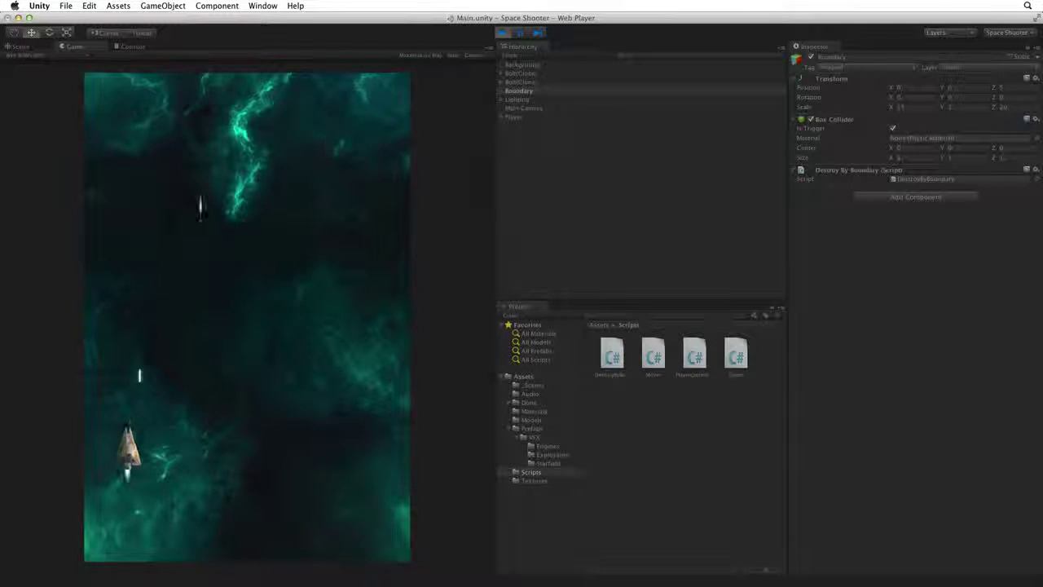